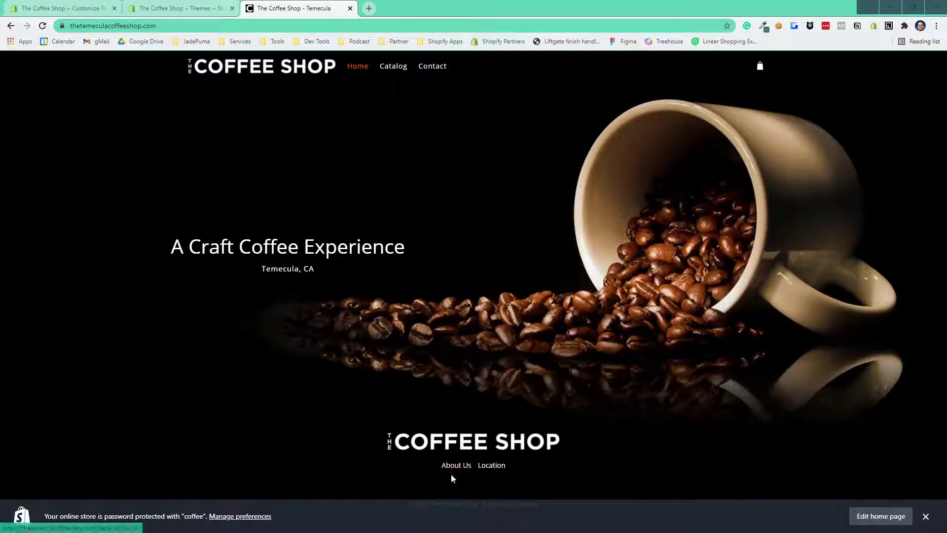
- Open the About Us page from the storefront footer and review its banner, content blocks and contact form
left_click(490, 467)
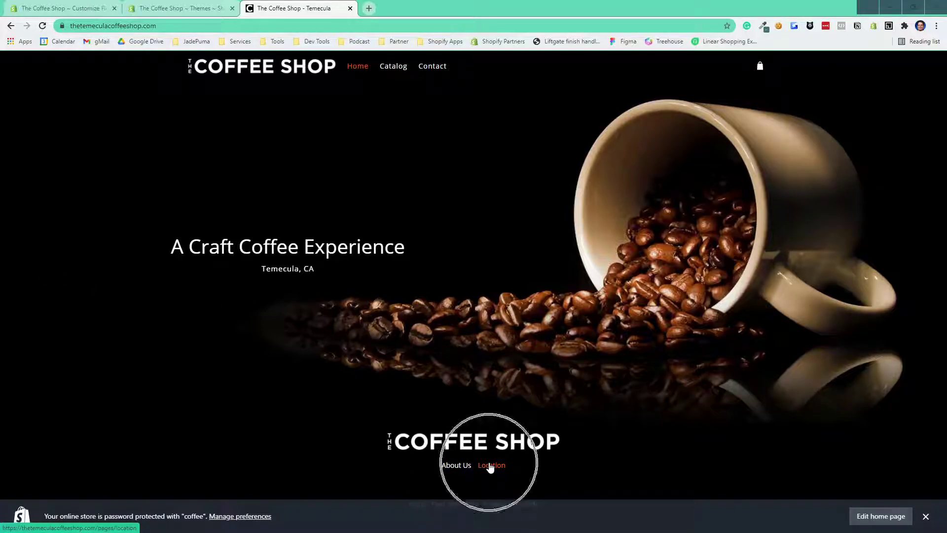
left_click(463, 465)
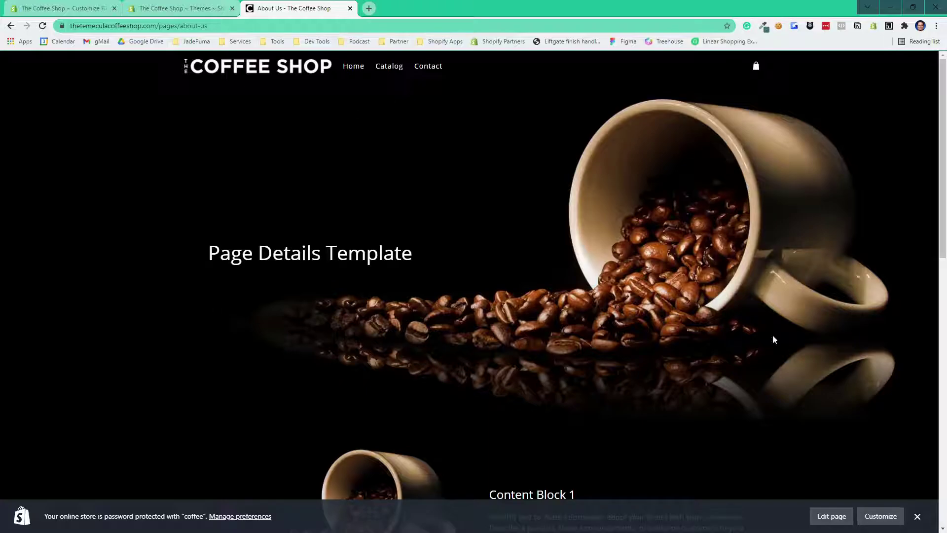
scroll(442, 270, "down", 5)
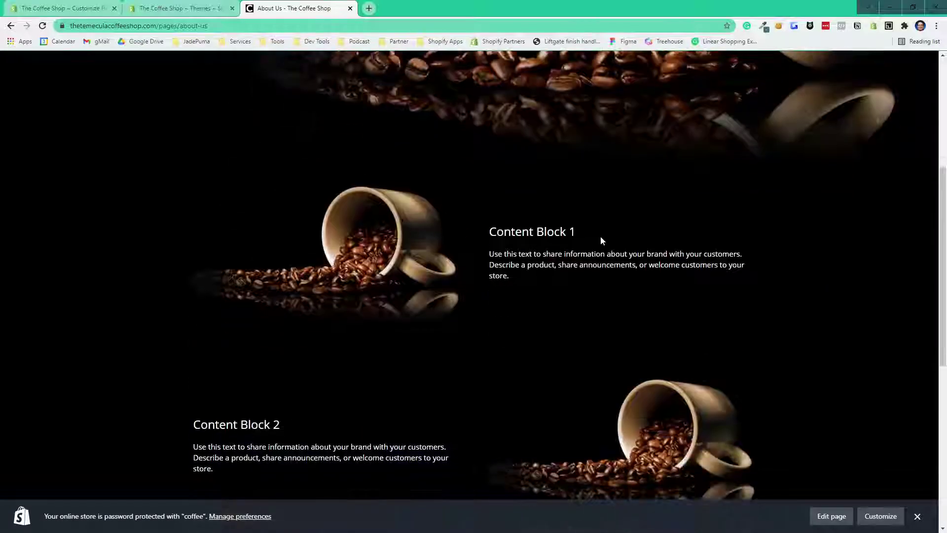
scroll(592, 239, "down", 5)
scroll(365, 303, "down", 3)
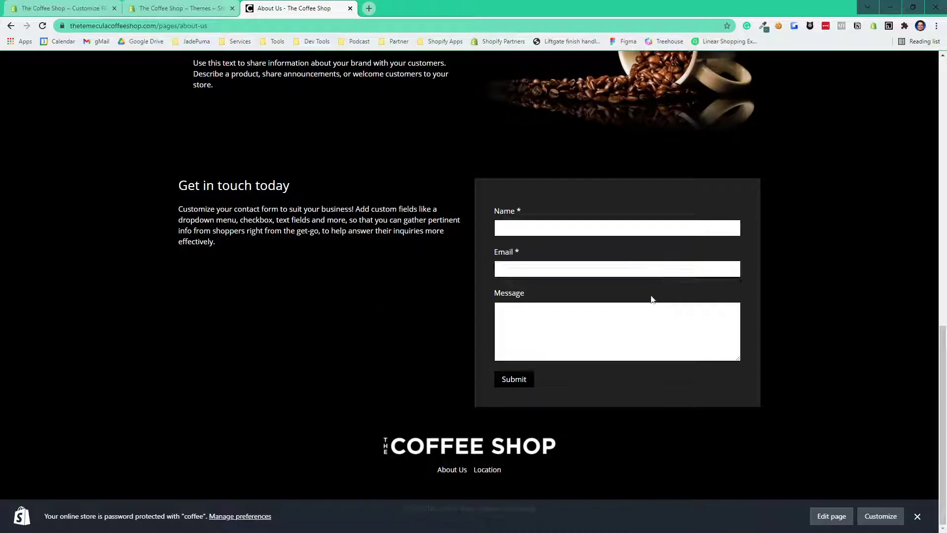
scroll(630, 382, "up", 13)
- Open the About Us page for editing, check its theme template options, and return to the storefront without changing anything
left_click(845, 522)
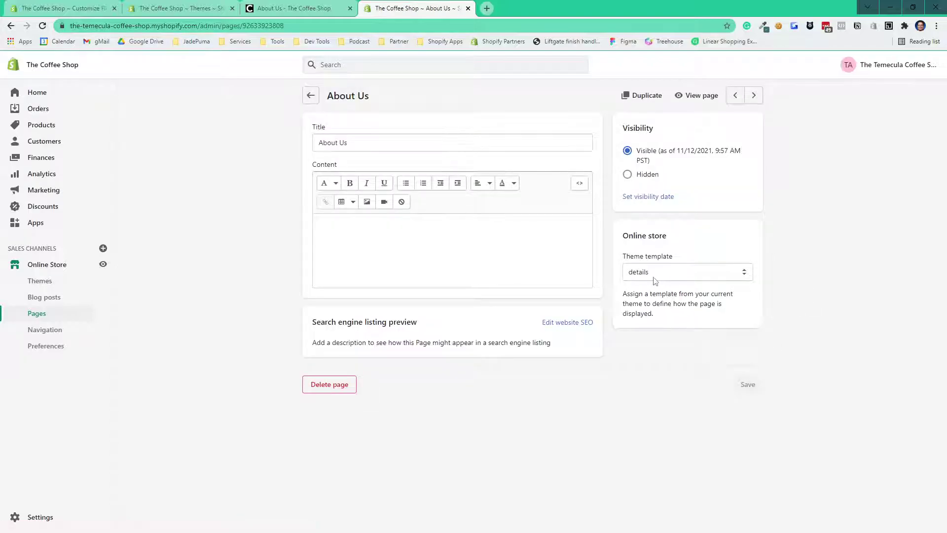
left_click(654, 275)
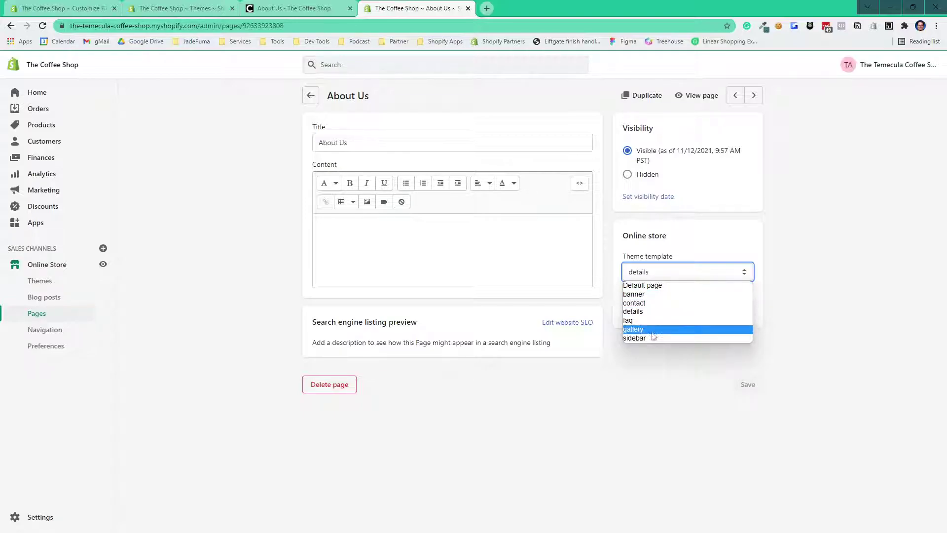
left_click(793, 248)
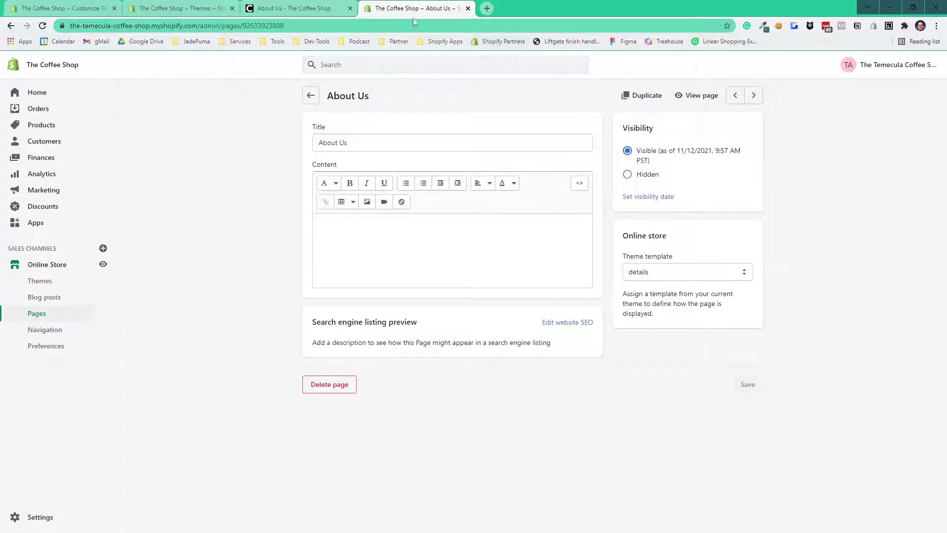
left_click(467, 9)
- Go to the storefront's Location page and check which theme template it is assigned in the page editor
scroll(444, 363, "down", 12)
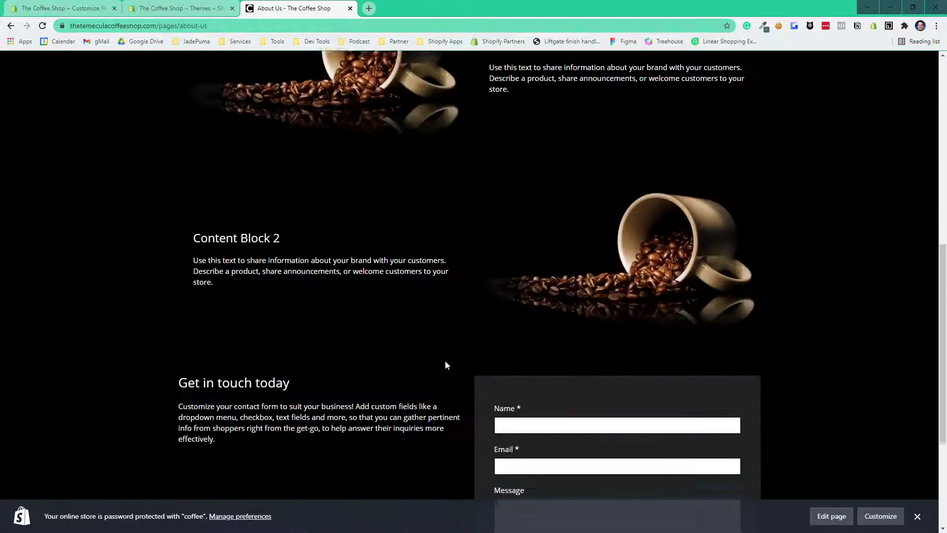
left_click(487, 470)
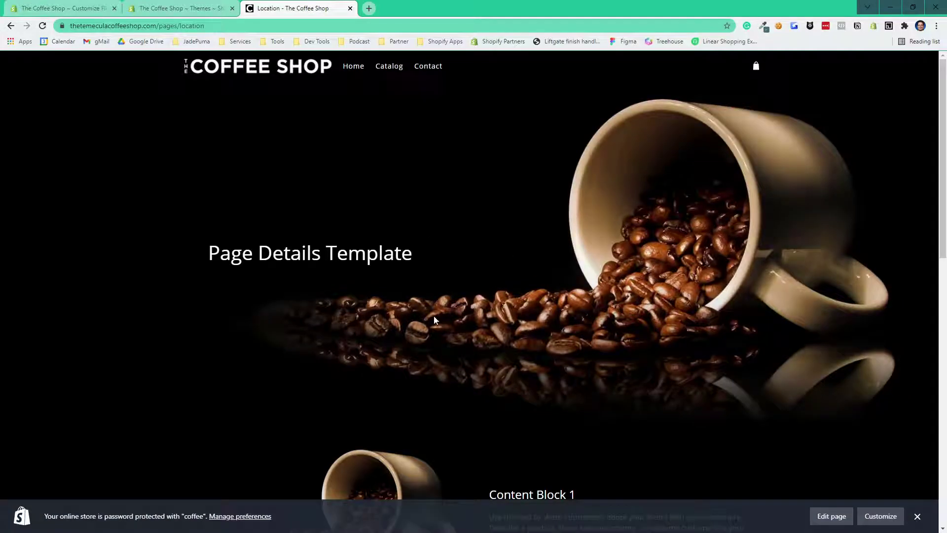
left_click(831, 517)
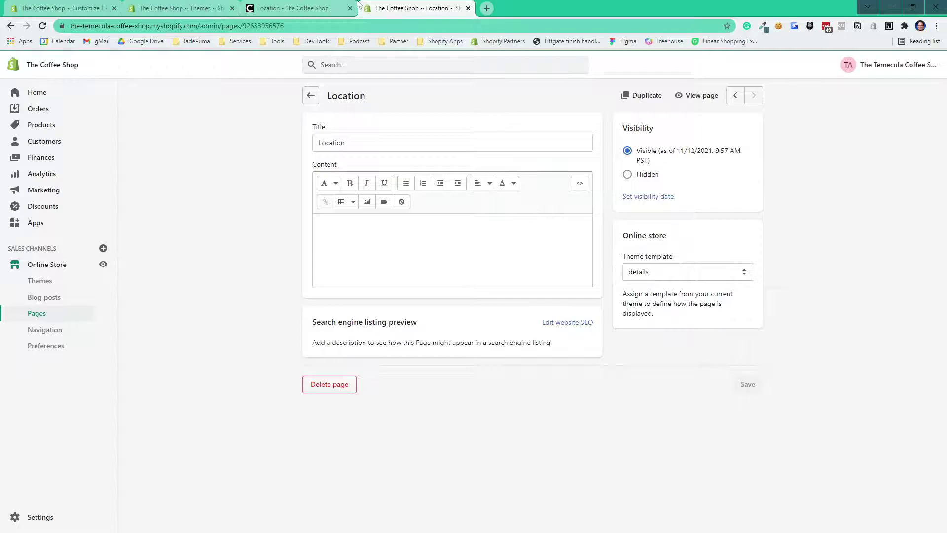
left_click(468, 7)
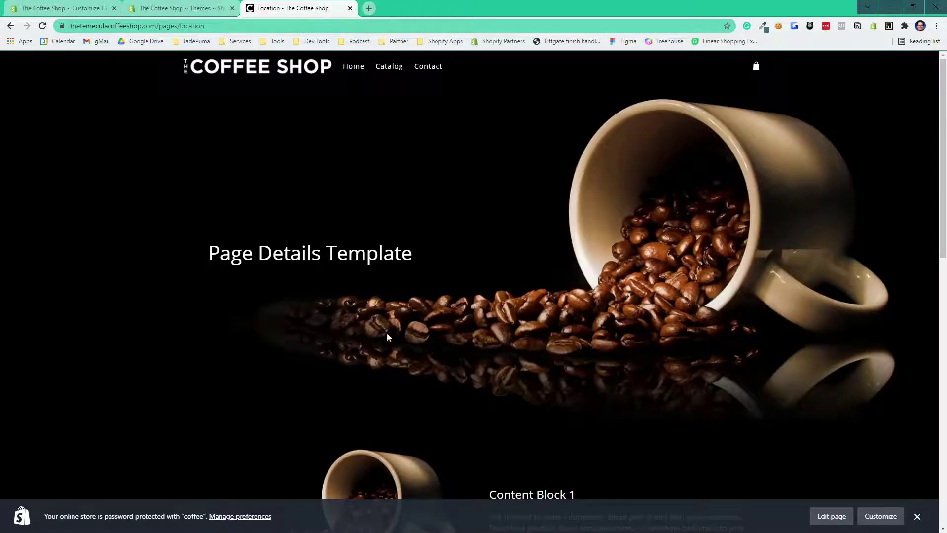
- Examine the Location page's content blocks and contact form on the storefront
scroll(553, 314, "down", 9)
scroll(546, 347, "up", 3)
scroll(549, 349, "up", 3)
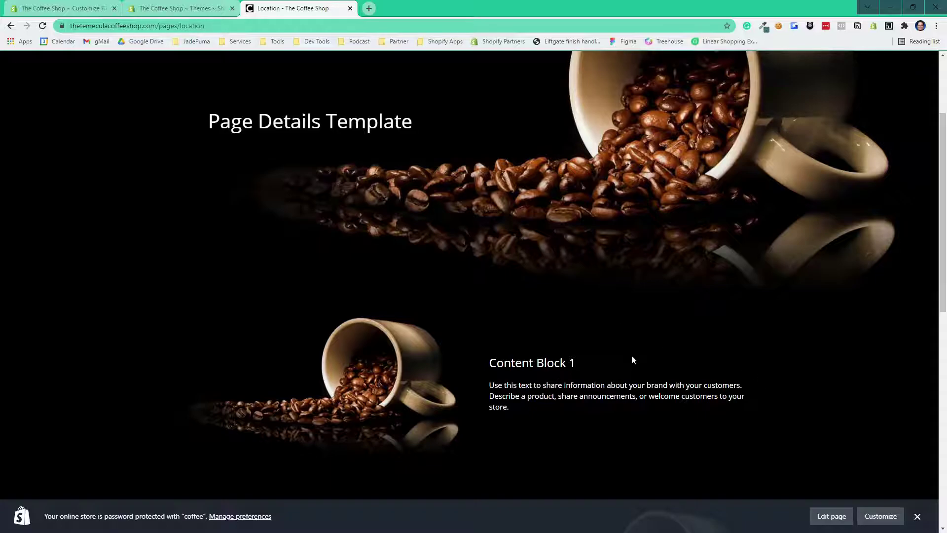
scroll(633, 359, "down", 4)
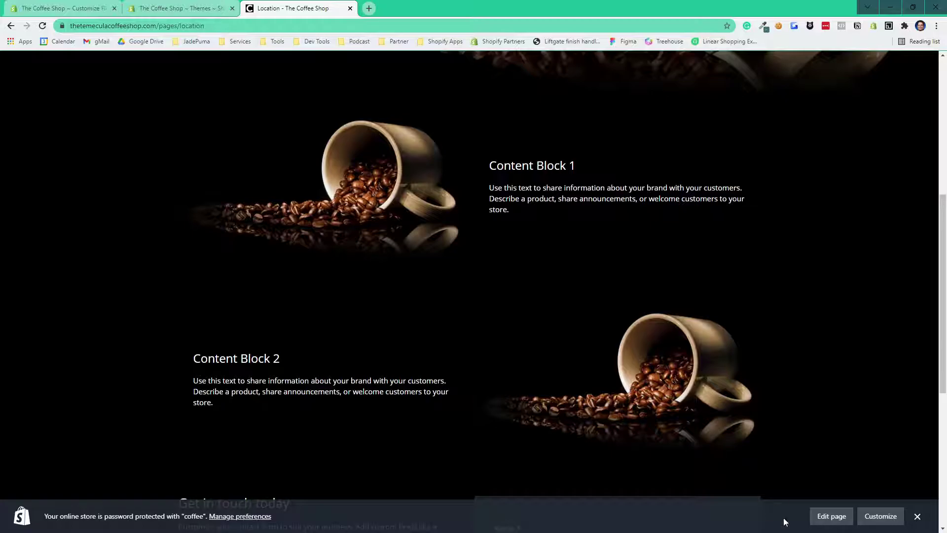
scroll(505, 286, "up", 7)
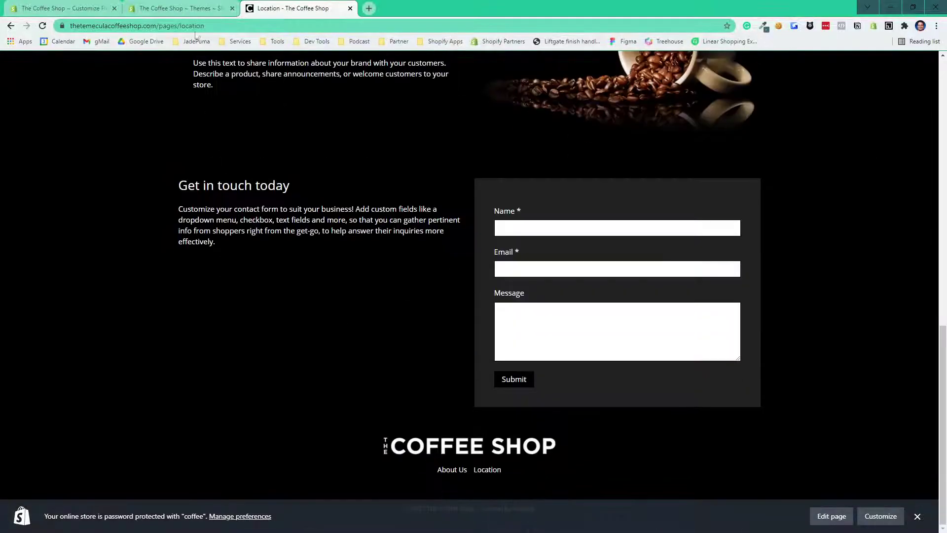
- Customize the Location page's template by changing the first content block's heading to "Content Block 1 - Location" and save
left_click(881, 516)
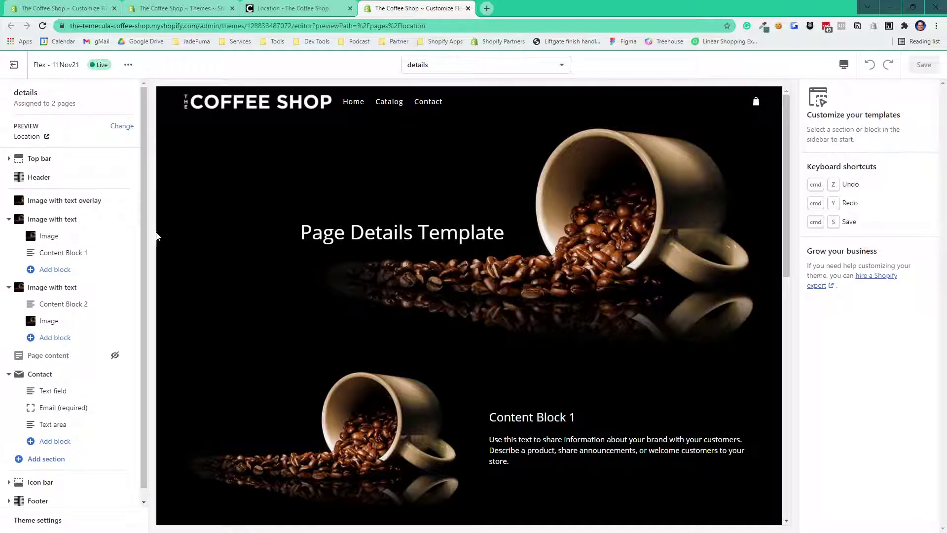
left_click(61, 253)
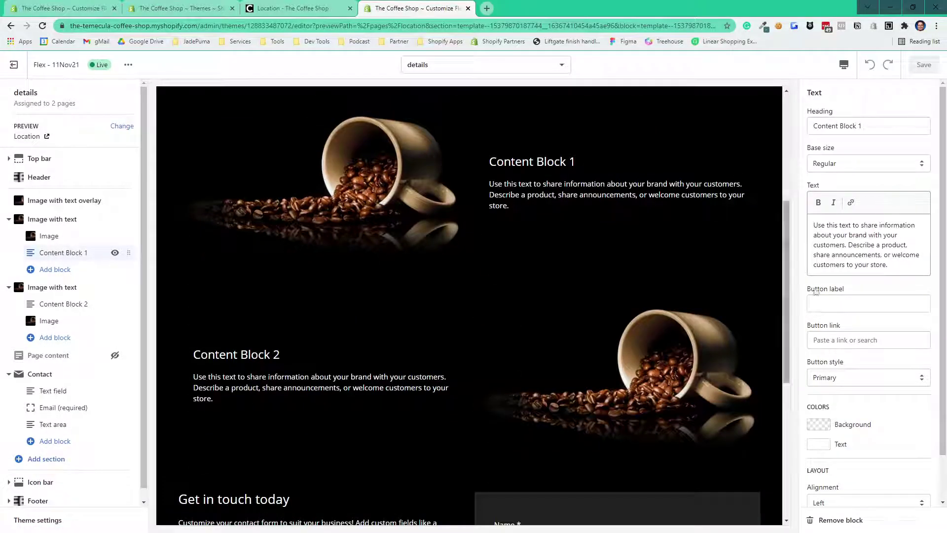
left_click(874, 122)
type("- Location")
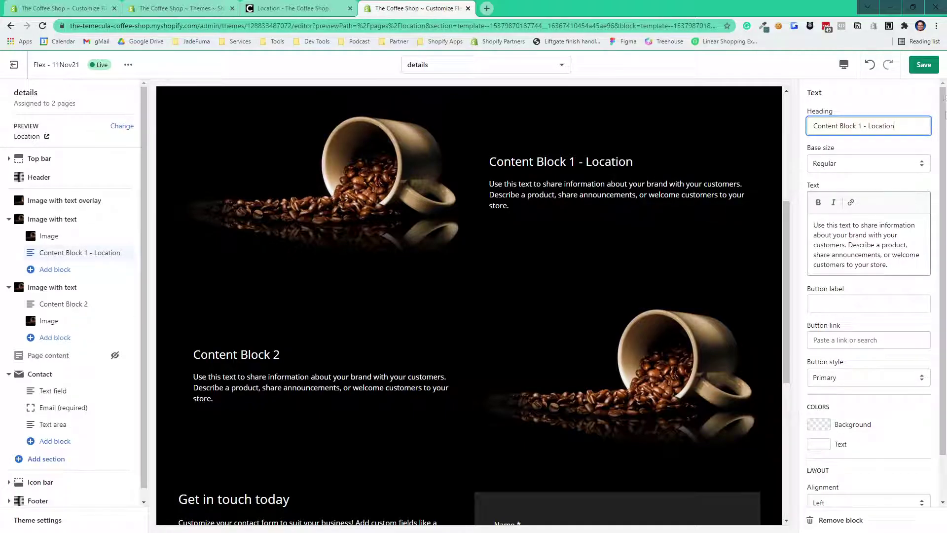
left_click(922, 68)
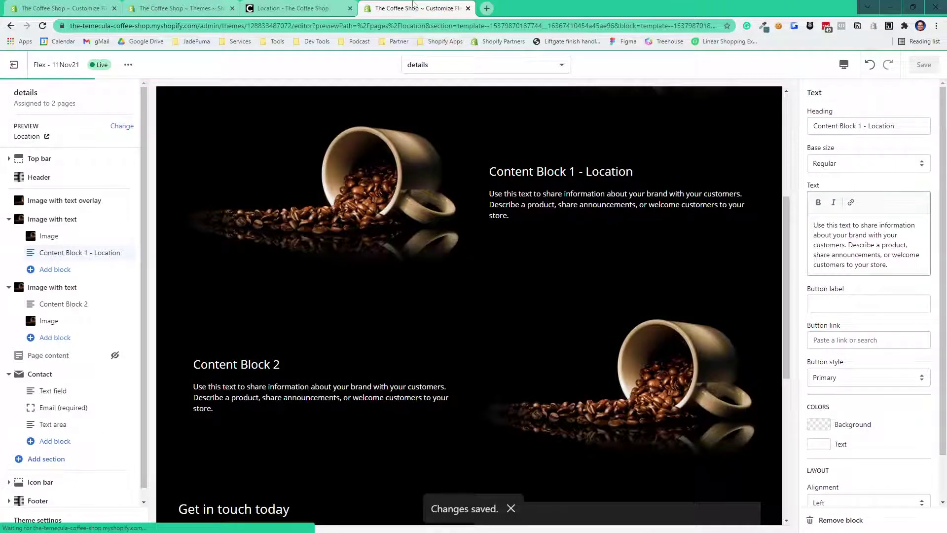
- Check the edited content block heading on the storefront's Location page
left_click(307, 8)
scroll(675, 265, "up", 15)
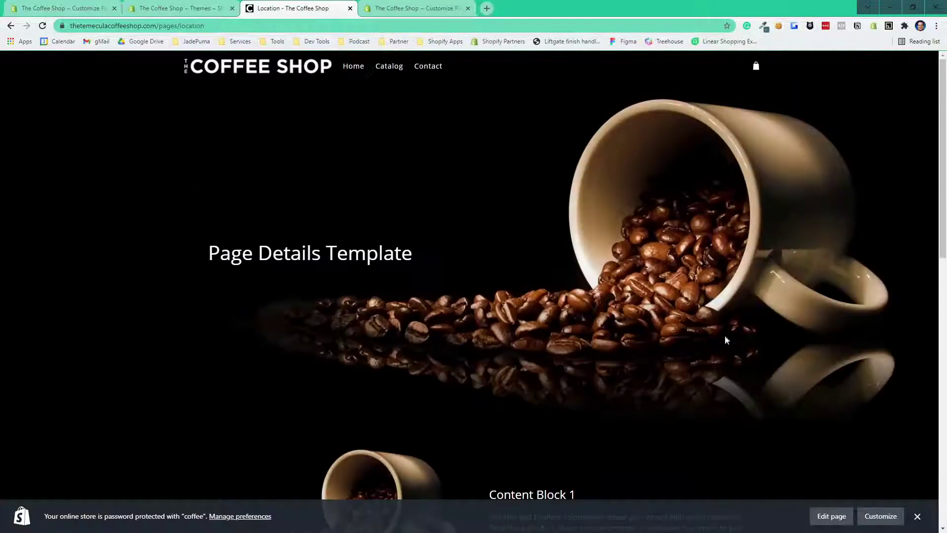
scroll(728, 333, "down", 1)
scroll(571, 359, "down", 3)
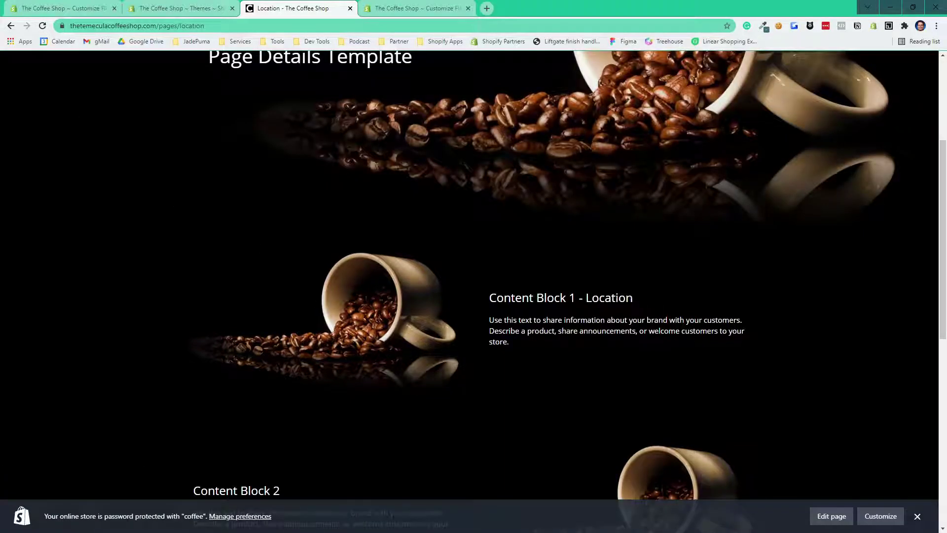
scroll(634, 342, "down", 9)
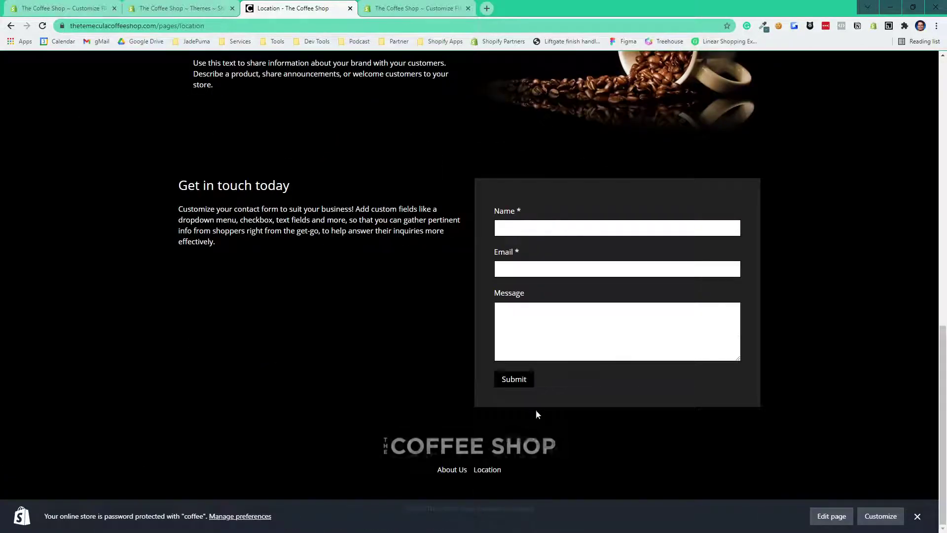
- Check the first content block's heading on the About Us page, and close the theme customizer
left_click(450, 469)
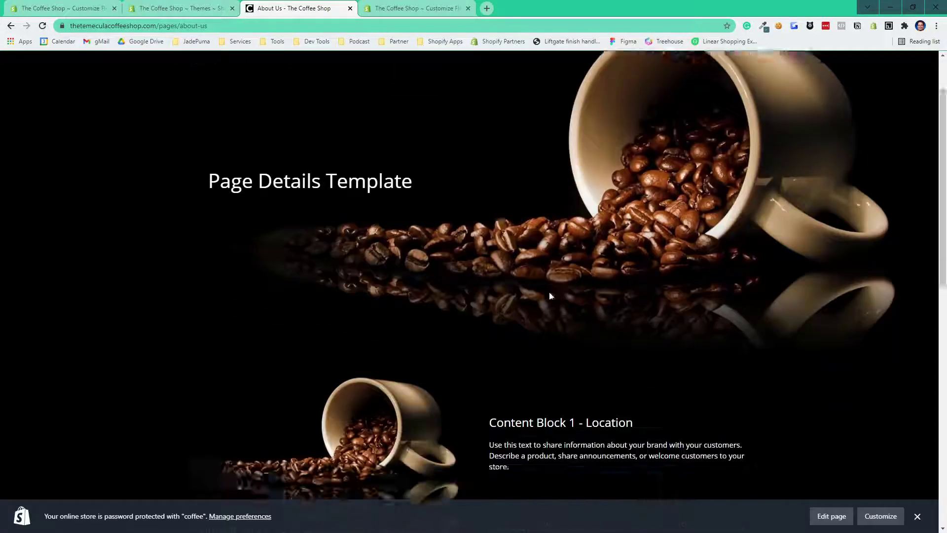
scroll(551, 296, "down", 3)
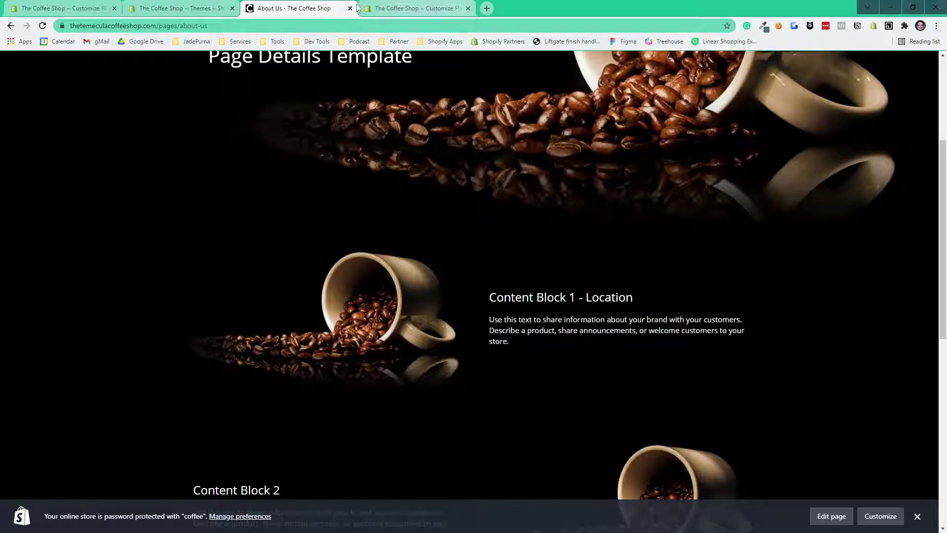
left_click(469, 8)
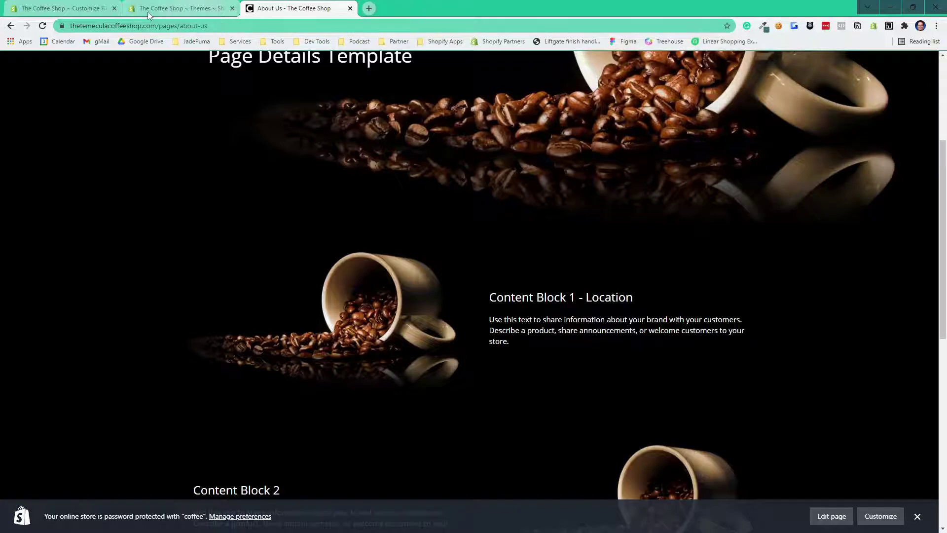
- Open the code editor for the current theme, Flex - 11Nov21
left_click(197, 10)
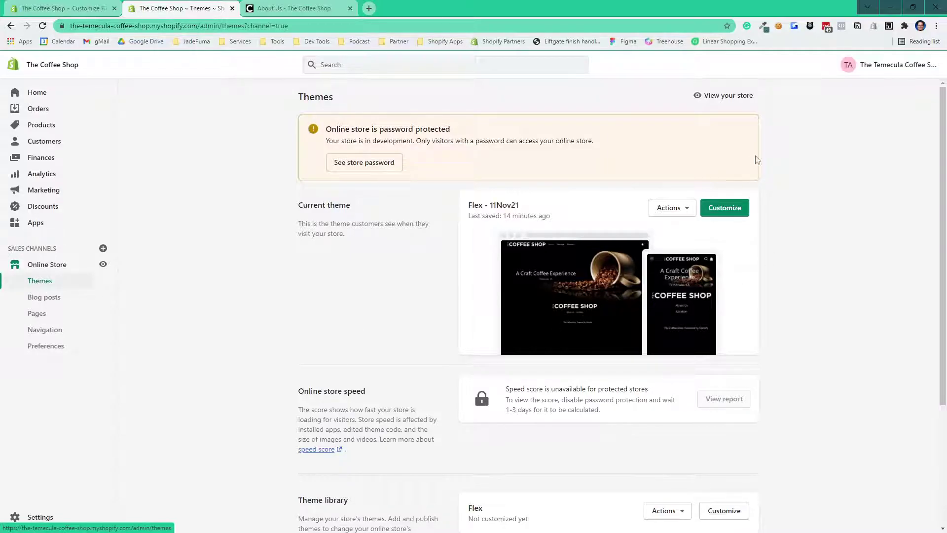
left_click(681, 209)
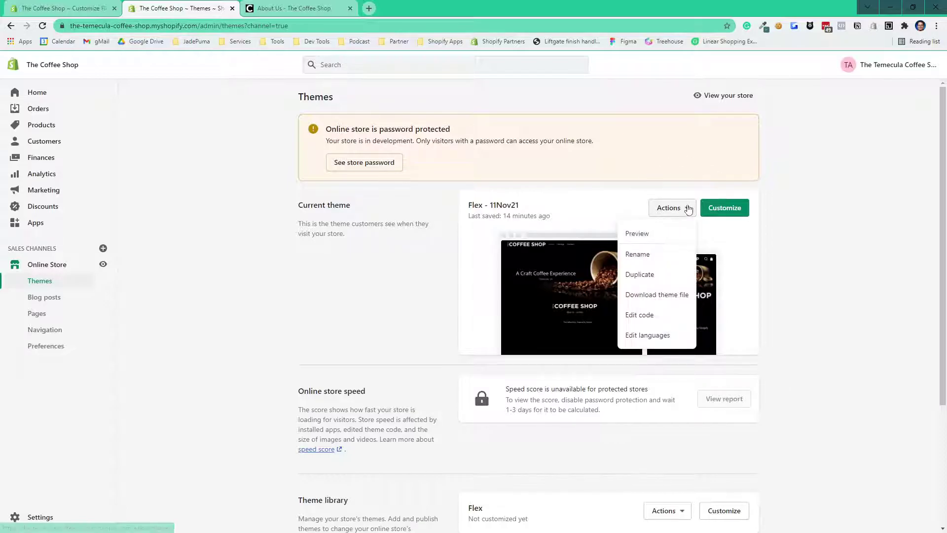
left_click(644, 317)
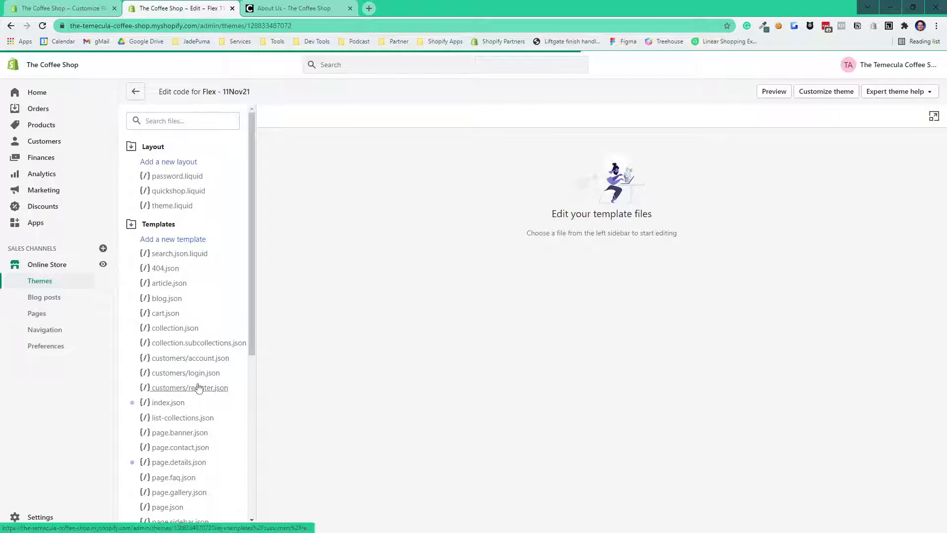
- Look through the theme's template files and locate page.details.json among the page templates
scroll(200, 360, "down", 5)
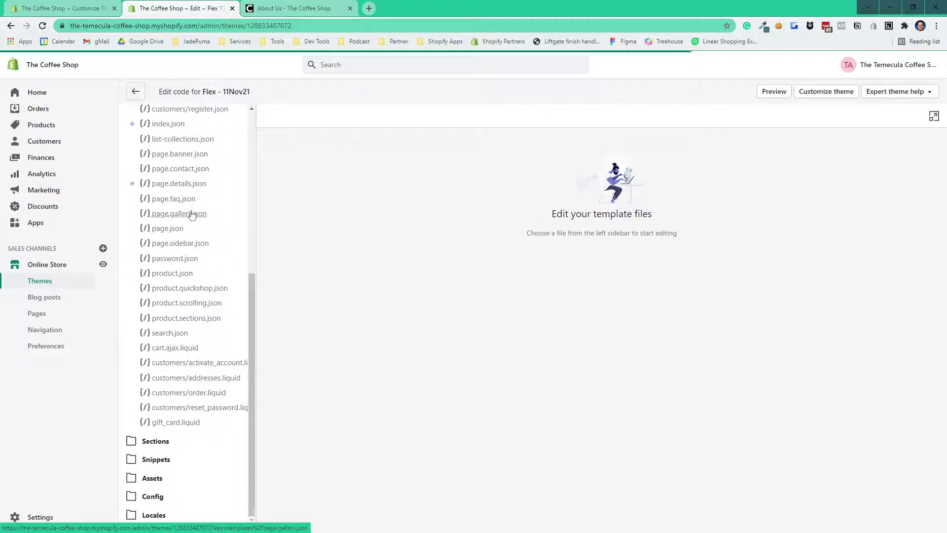
left_click(169, 186)
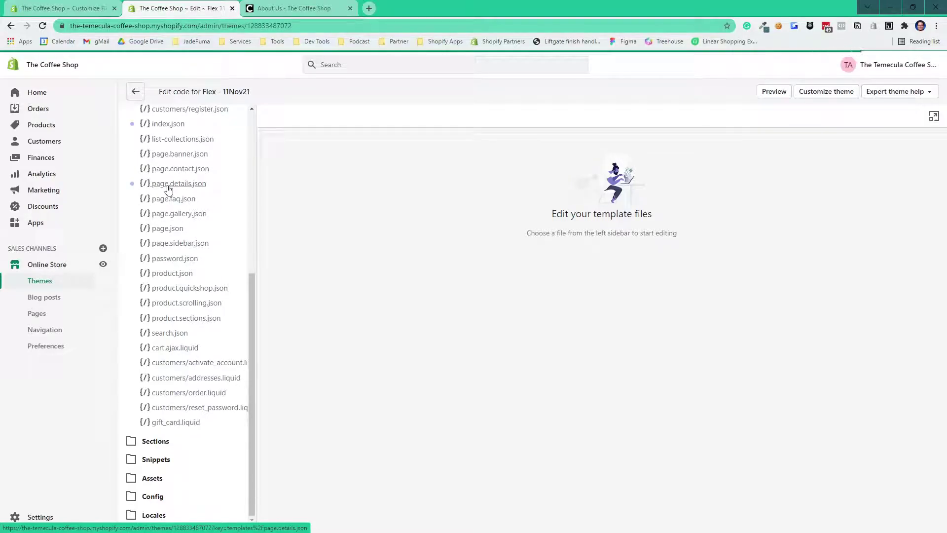
scroll(180, 218, "up", 4)
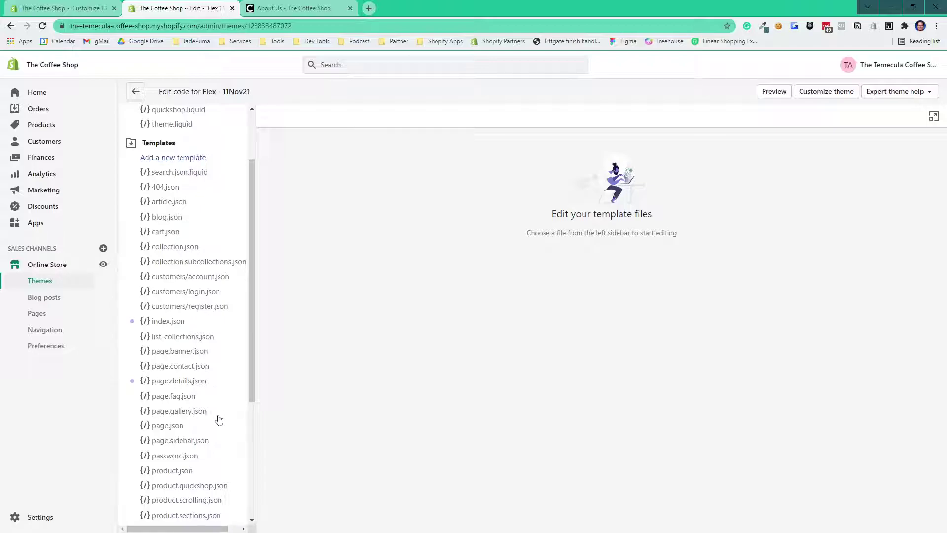
scroll(221, 394, "down", 3)
left_click(168, 252)
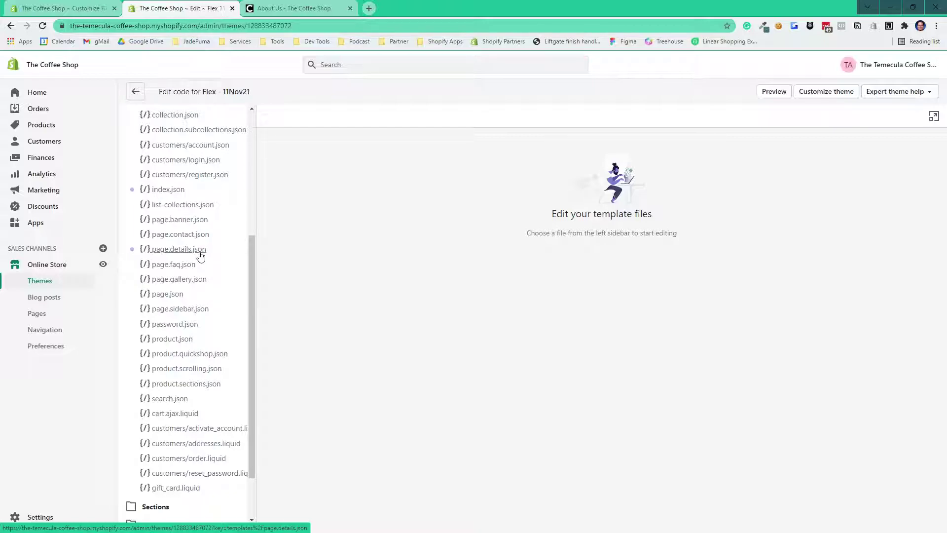
scroll(197, 274, "up", 1)
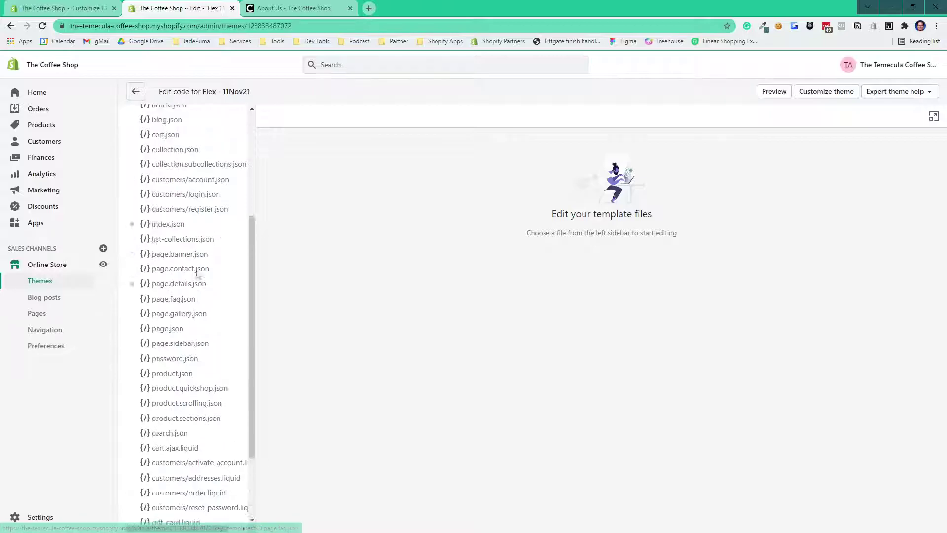
scroll(198, 273, "up", 4)
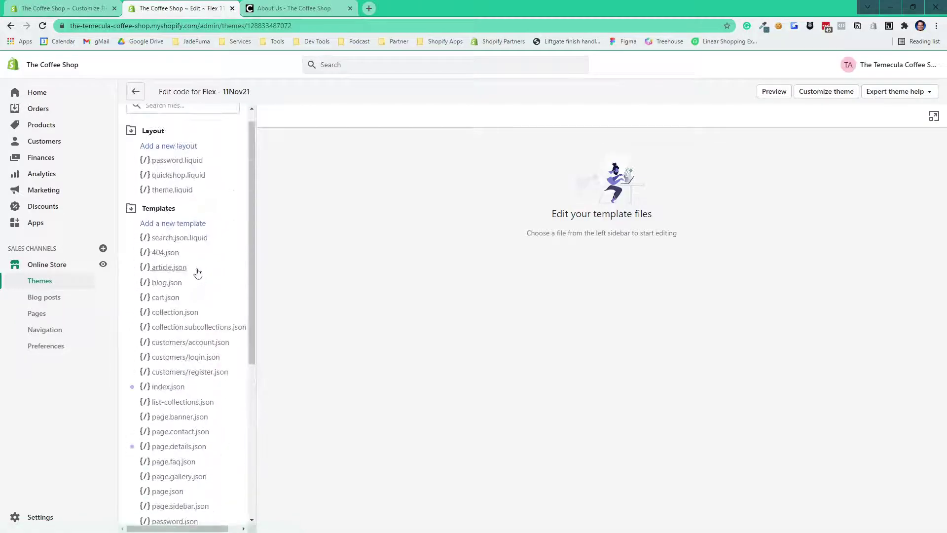
- Create a new JSON template for the page type named details-about
left_click(156, 224)
left_click(361, 160)
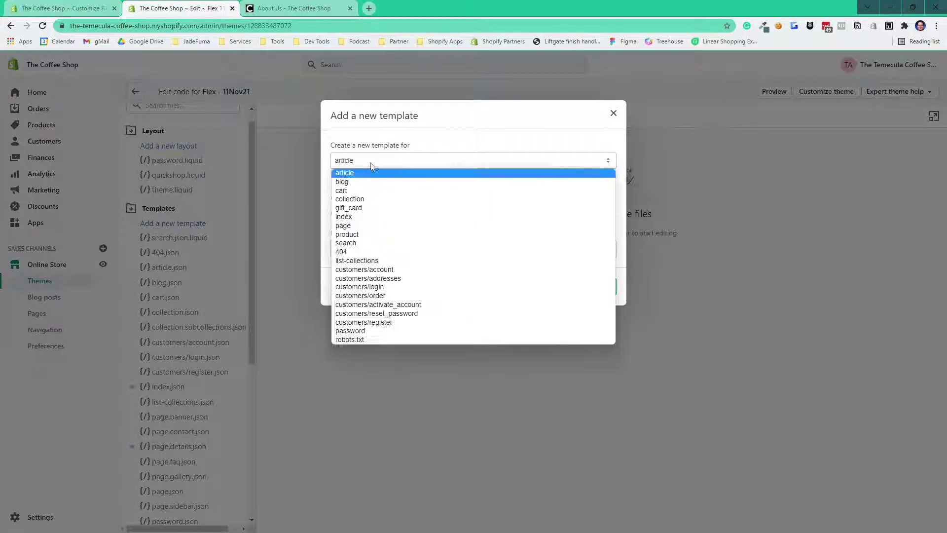
left_click(350, 227)
left_click(350, 200)
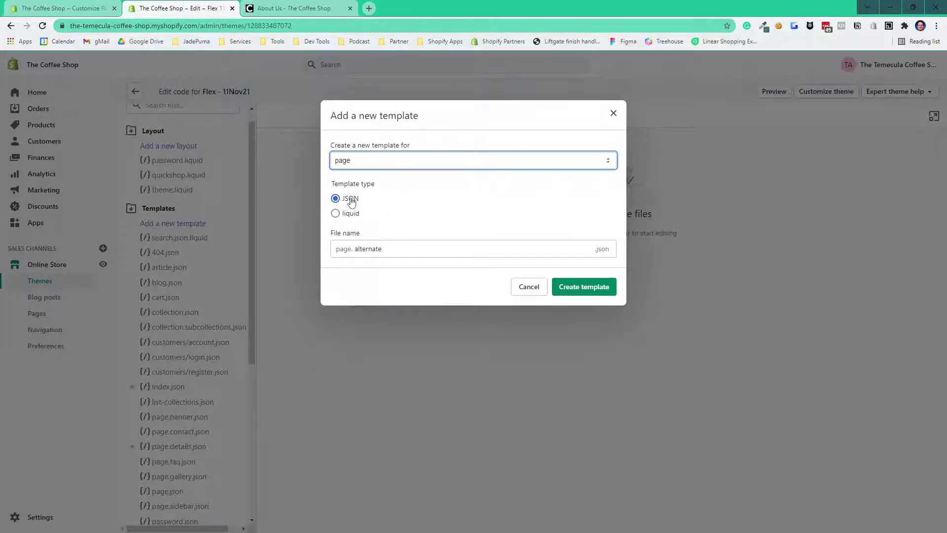
left_click(393, 248)
double_click(374, 248)
left_click(357, 249)
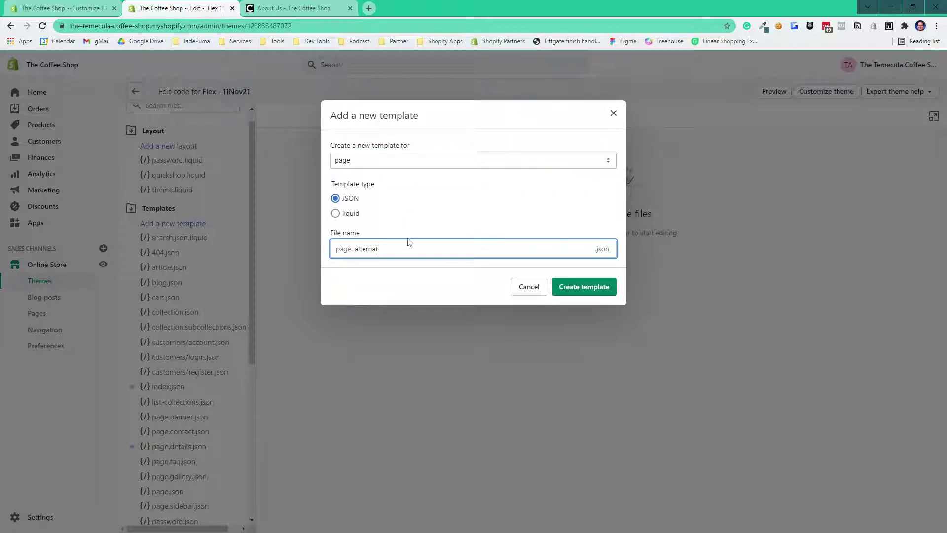
key("BackSpace")
key("BackSpace")
key("BackSpace")
key("BackSpace")
key("BackSpace")
key("BackSpace")
key("BackSpace")
key("BackSpace")
type("details-abo")
left_click(568, 286)
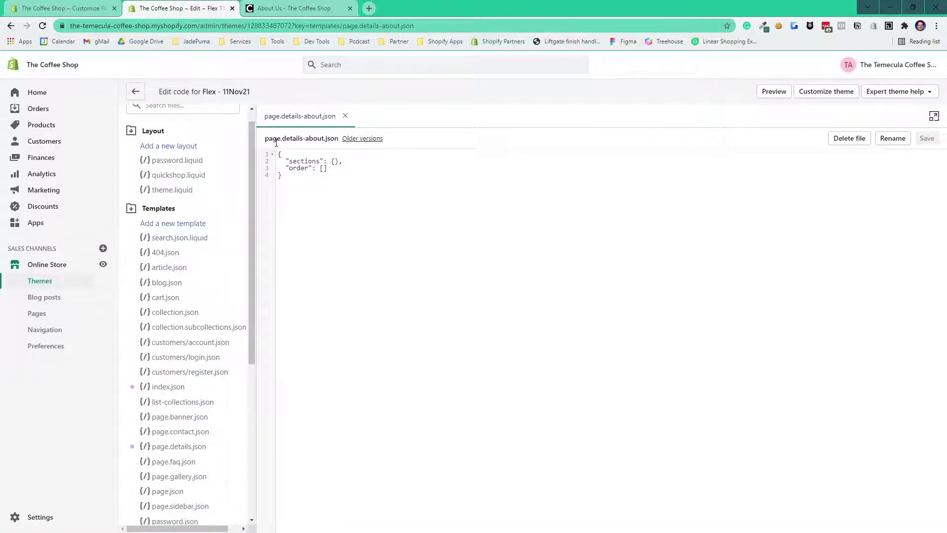
- Create another JSON template for the page type named details-location
left_click(179, 224)
left_click(368, 161)
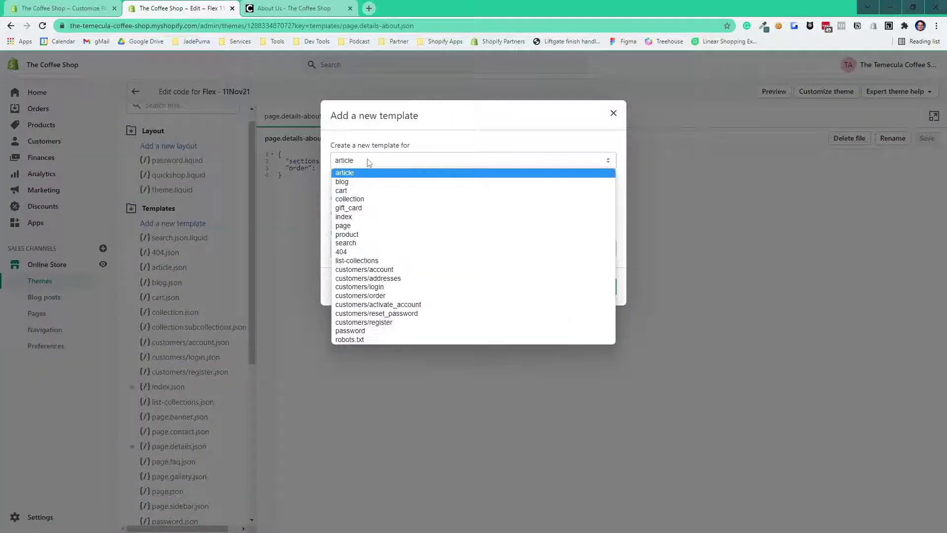
left_click(348, 226)
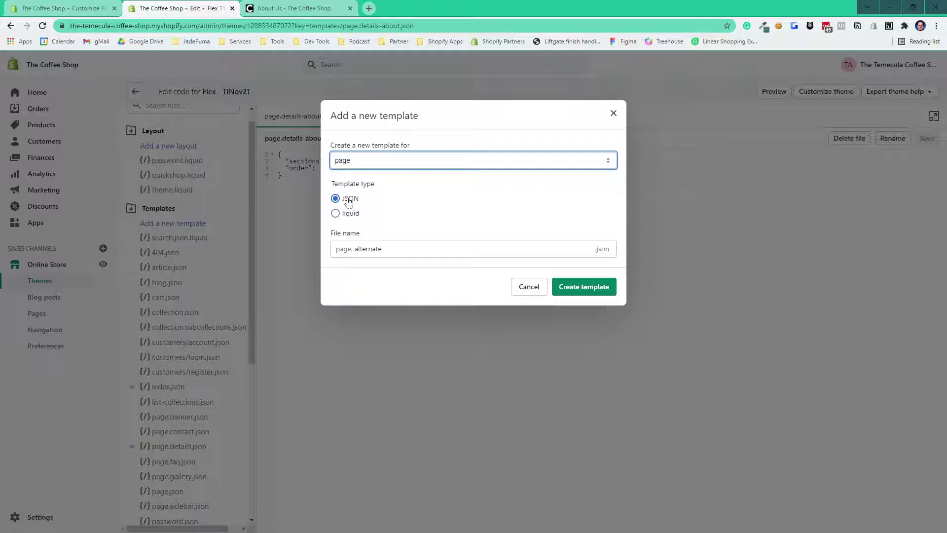
left_click(373, 251)
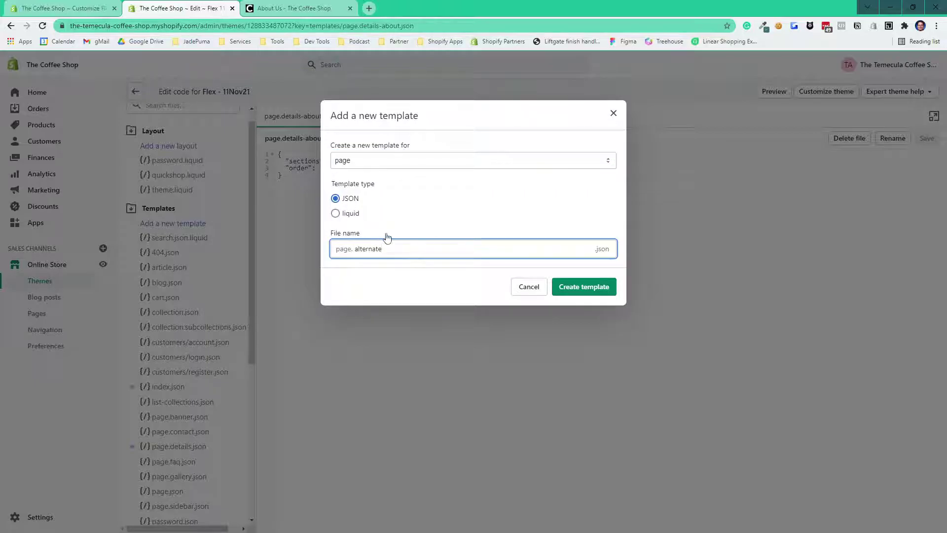
key("BackSpace")
key("BackSpace")
key("BackSpace")
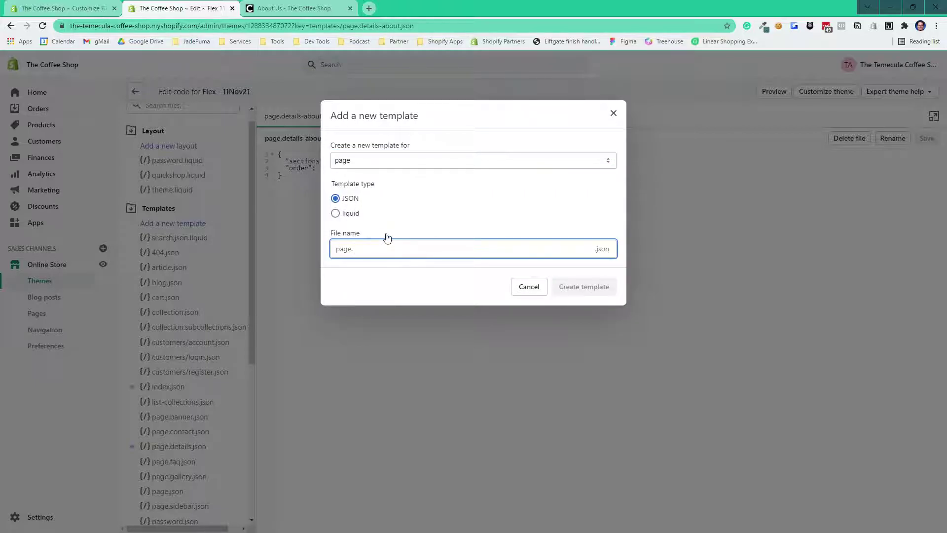
type("details-location")
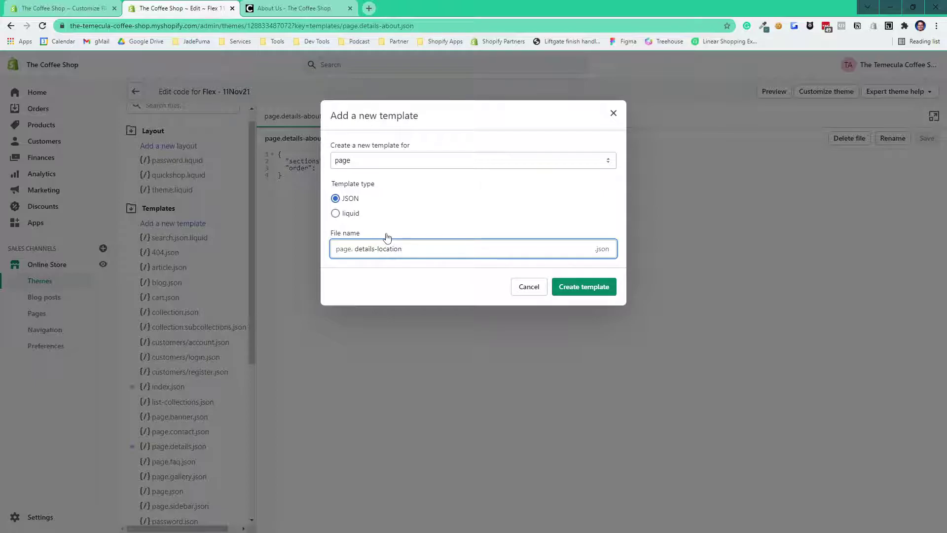
left_click(584, 289)
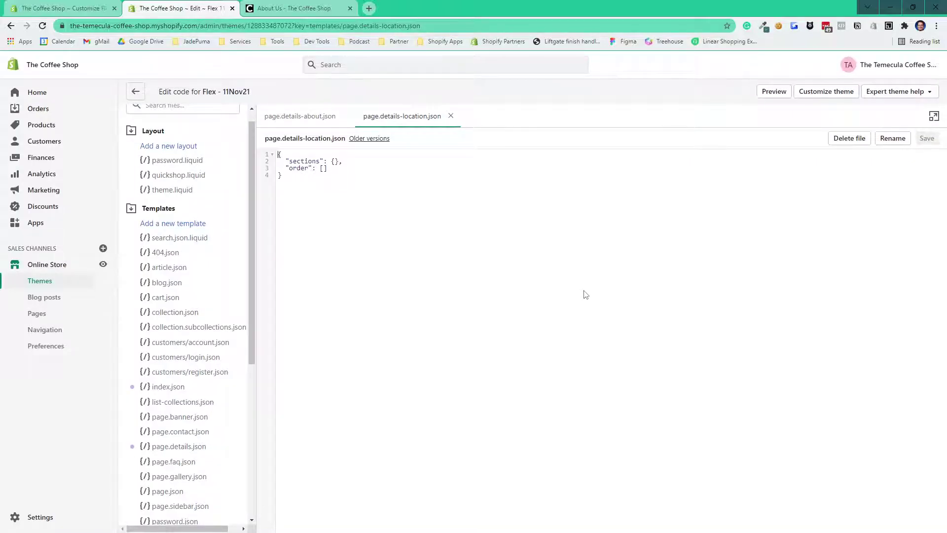
- Return to the storefront's About Us page and open that page for editing in the admin
left_click(333, 9)
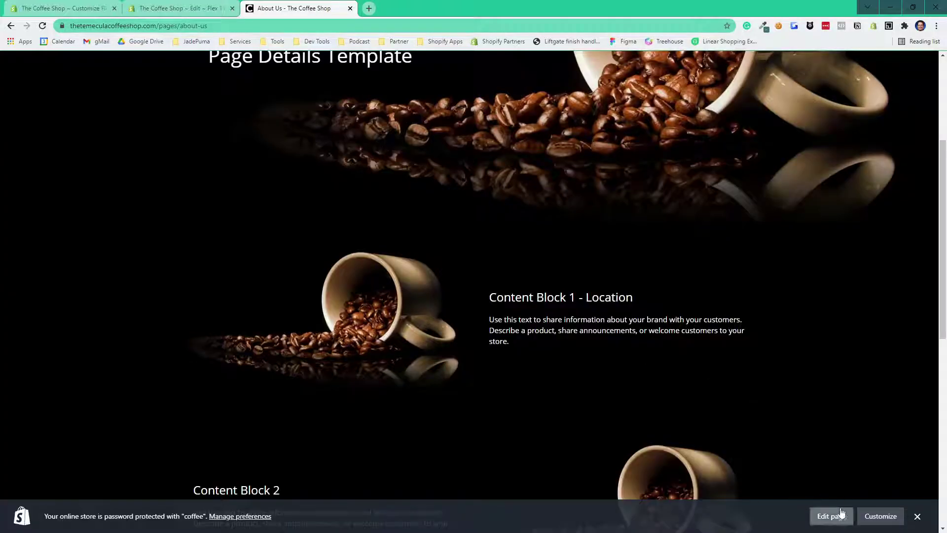
scroll(633, 273, "up", 4)
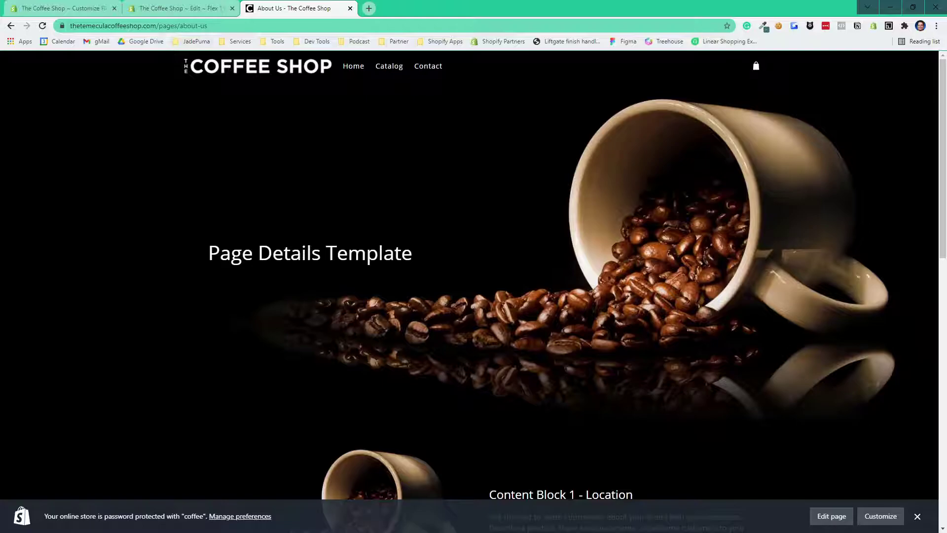
left_click(831, 515)
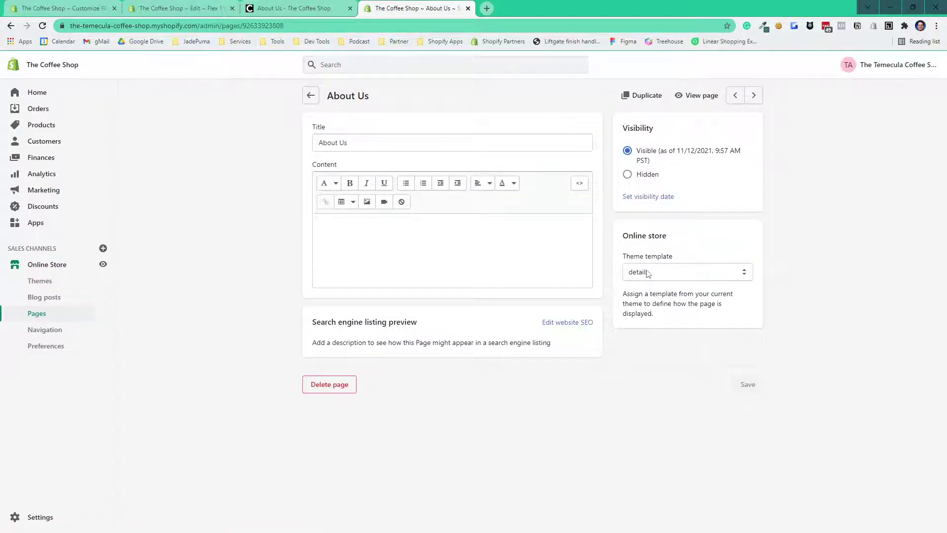
- Check the theme templates available for the About Us page, reloading the page to refresh the list
left_click(648, 274)
left_click(775, 268)
left_click(43, 27)
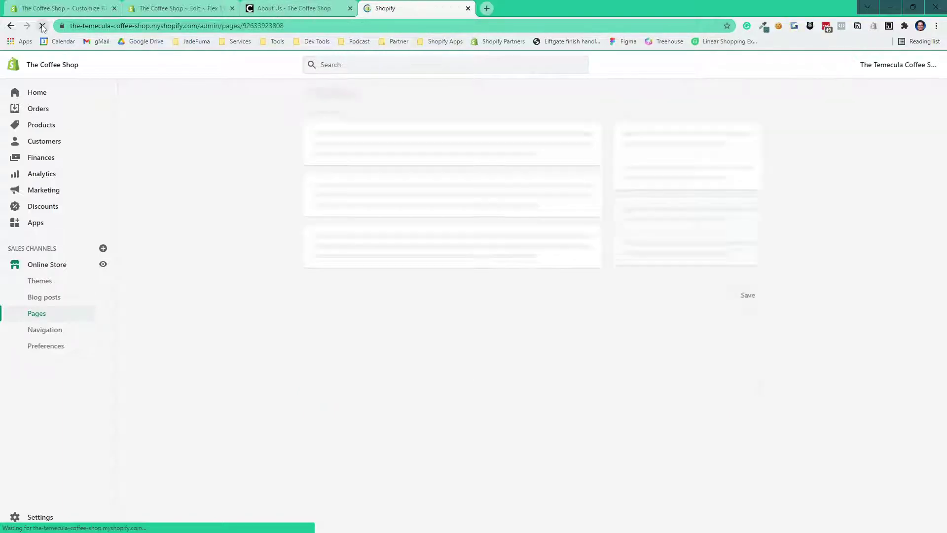
left_click(669, 280)
left_click(670, 279)
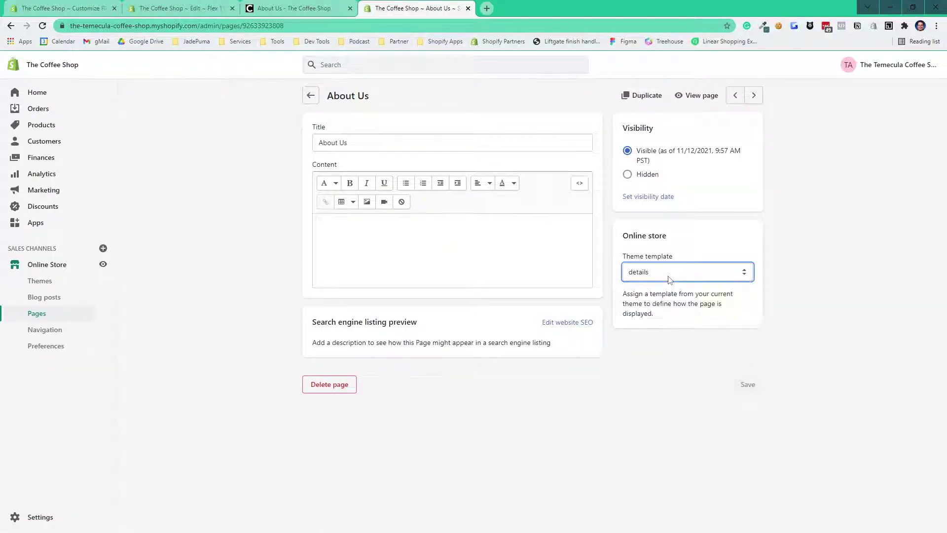
- Review page.details-location.json in the code editor, and recheck the About Us page's theme template options after reloading it
left_click(192, 8)
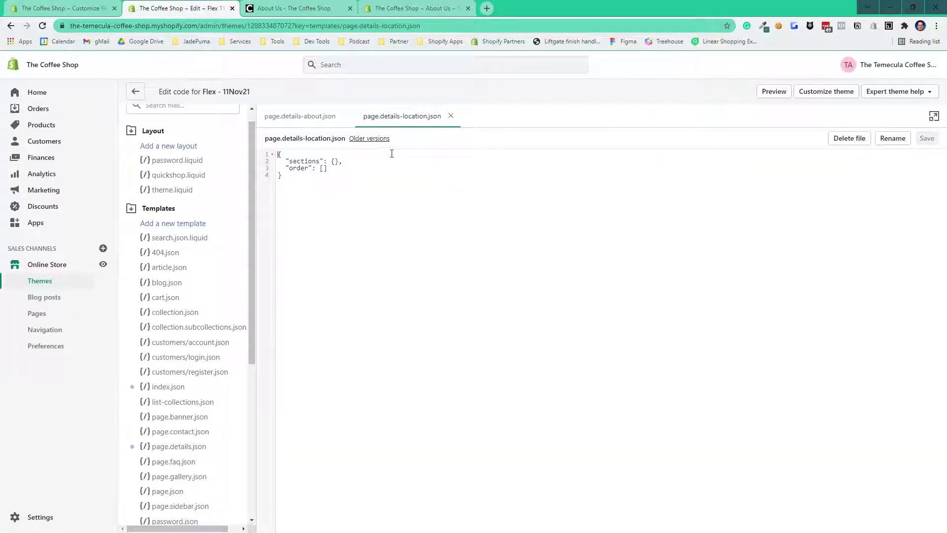
left_click(741, 179)
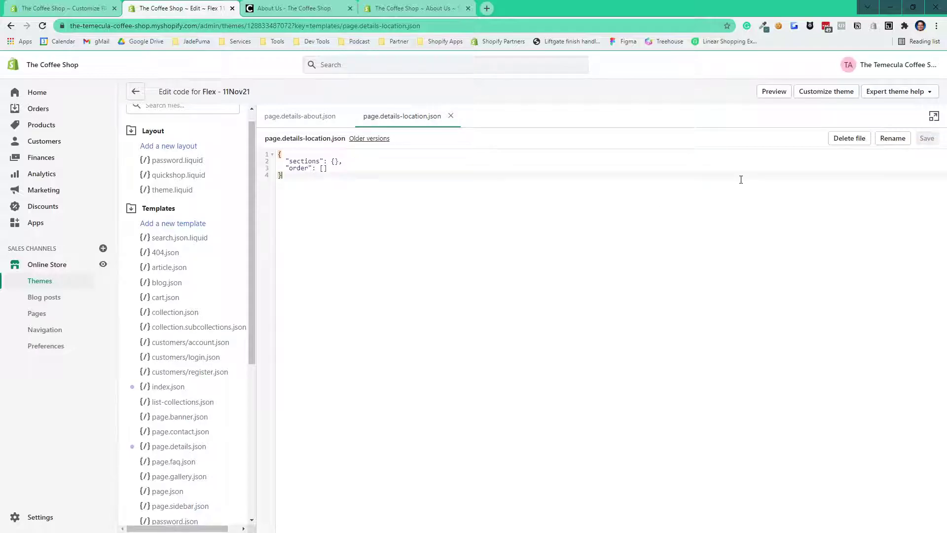
left_click(291, 9)
left_click(395, 8)
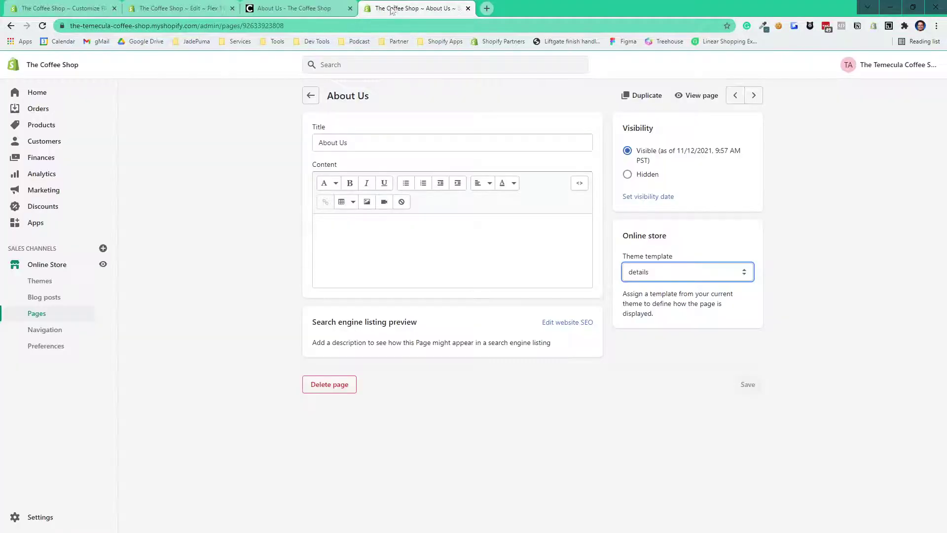
left_click(43, 27)
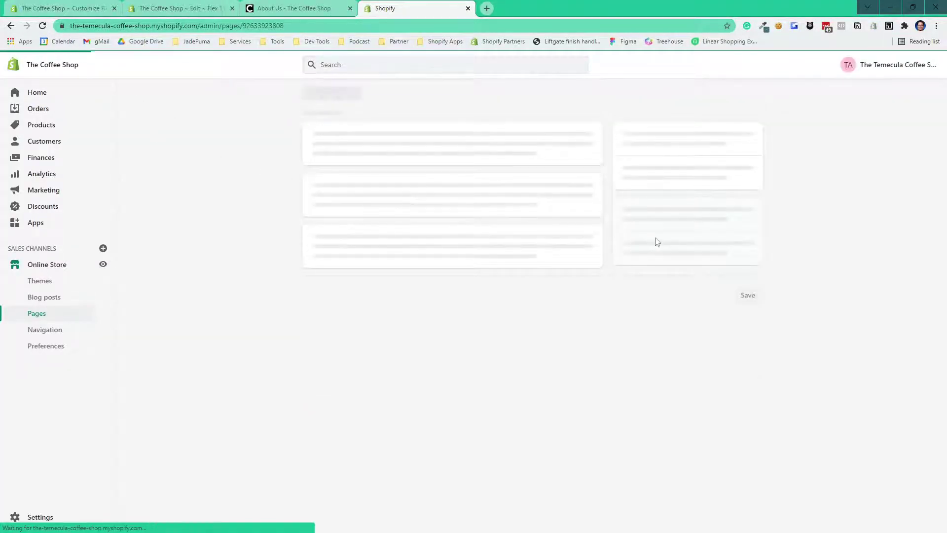
left_click(657, 272)
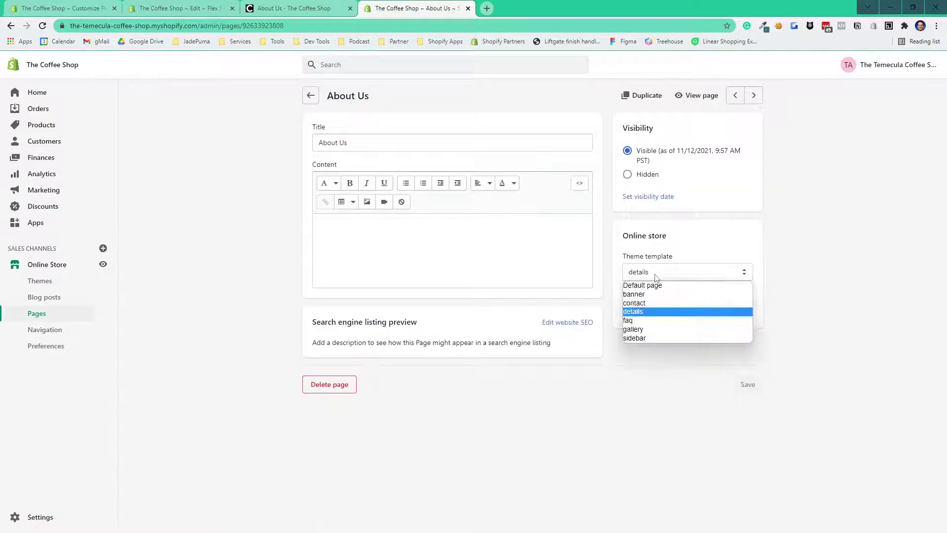
left_click(657, 276)
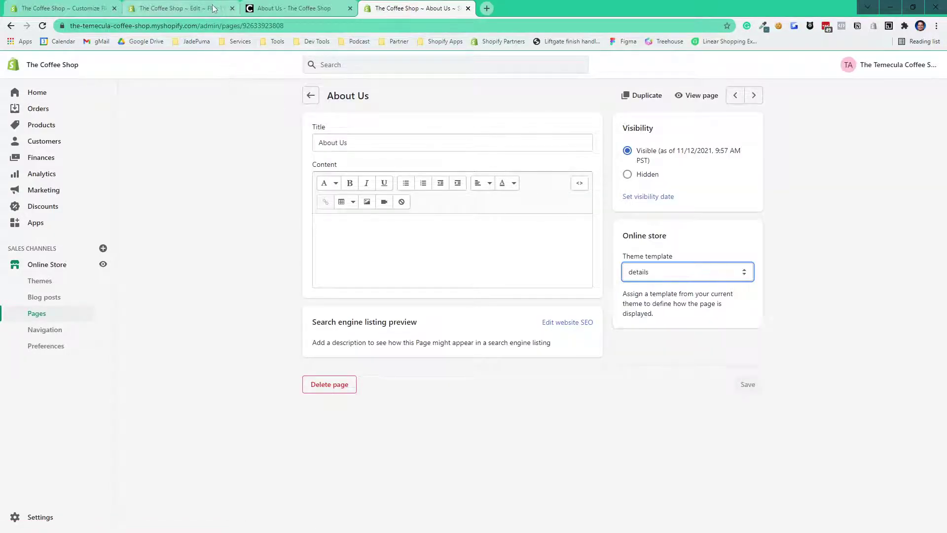
- Open page.details.json in the code editor and compare it with page.details-location.json
left_click(184, 9)
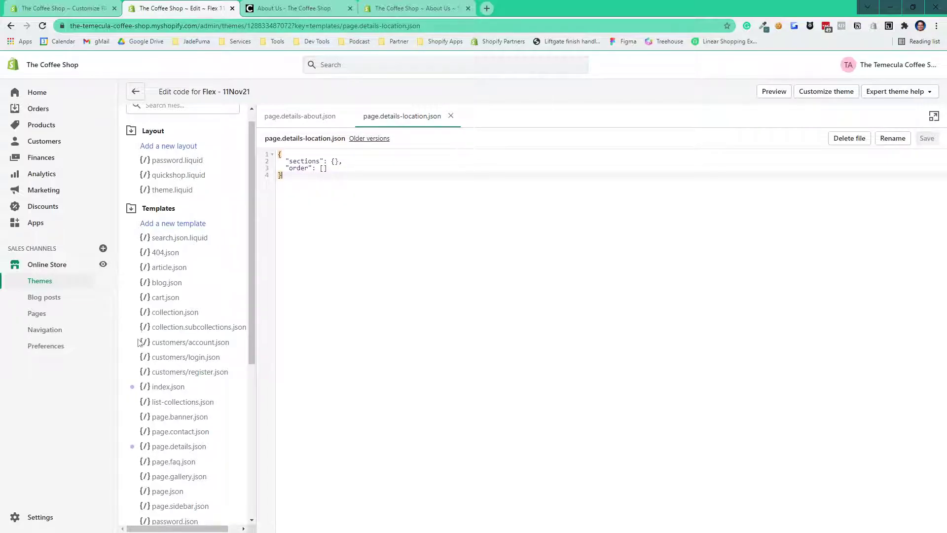
scroll(197, 322, "down", 2)
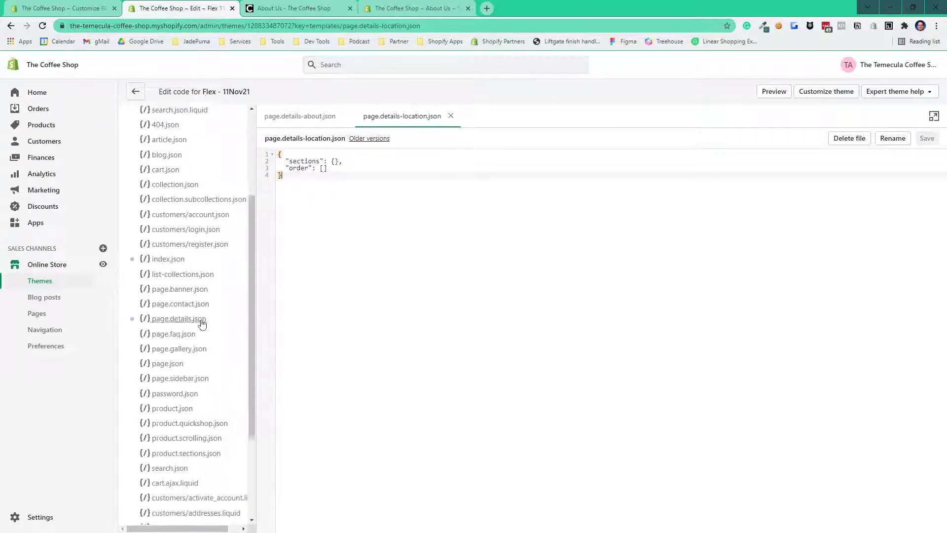
left_click(165, 319)
left_click(165, 319)
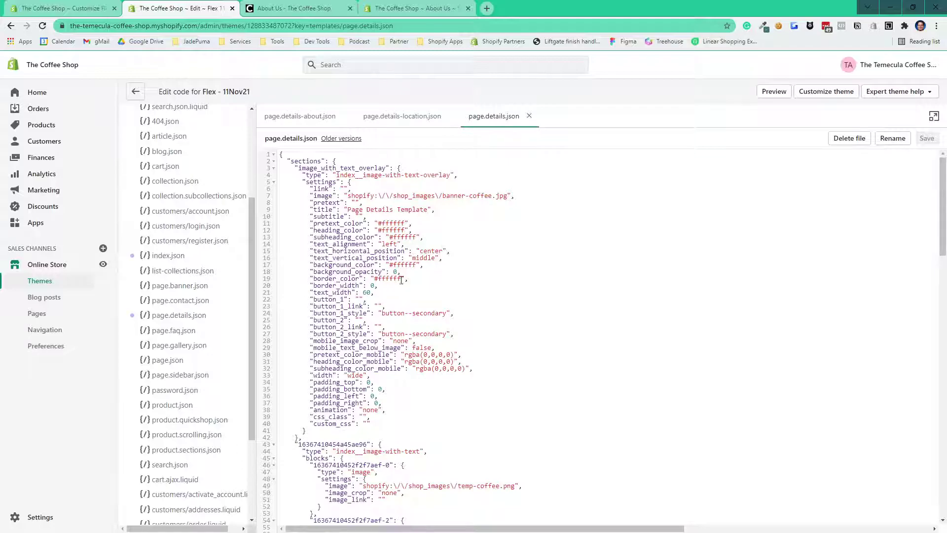
left_click(402, 118)
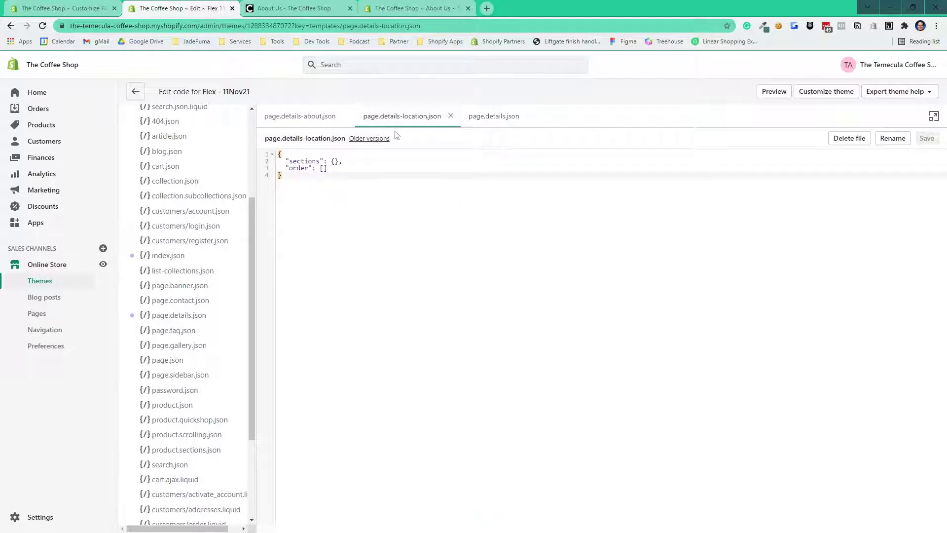
- Copy the entire code of page.details.json
left_click(496, 117)
left_click(530, 251)
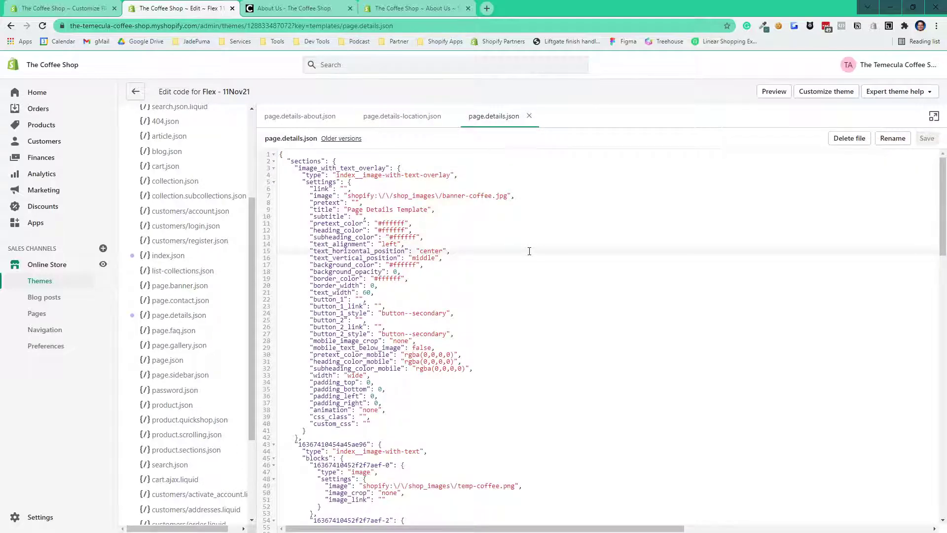
key("ctrl+a")
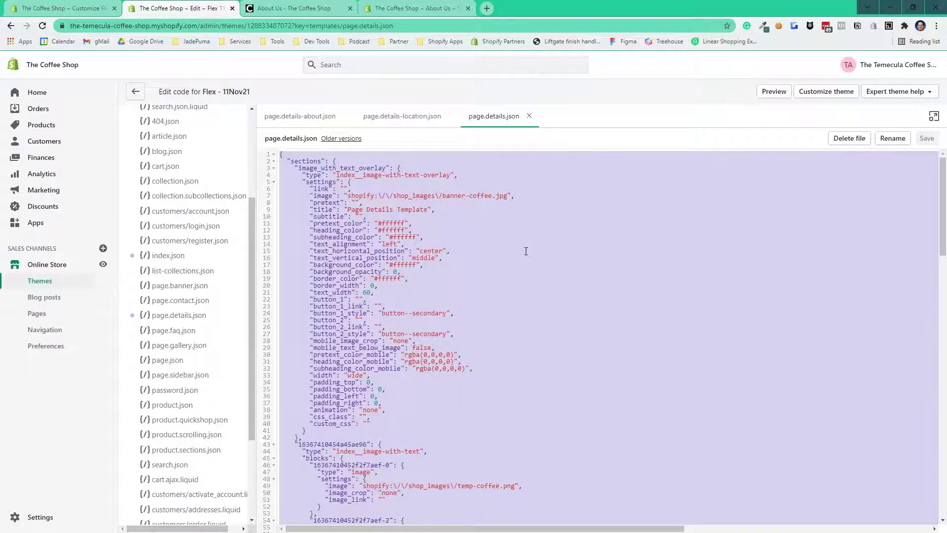
right_click(526, 251)
left_click(552, 288)
scroll(470, 324, "down", 15)
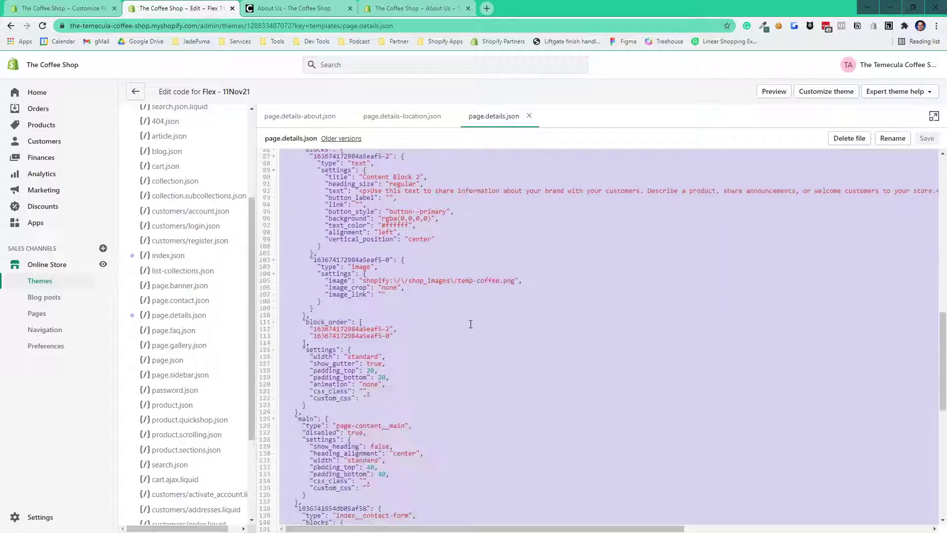
scroll(470, 324, "up", 15)
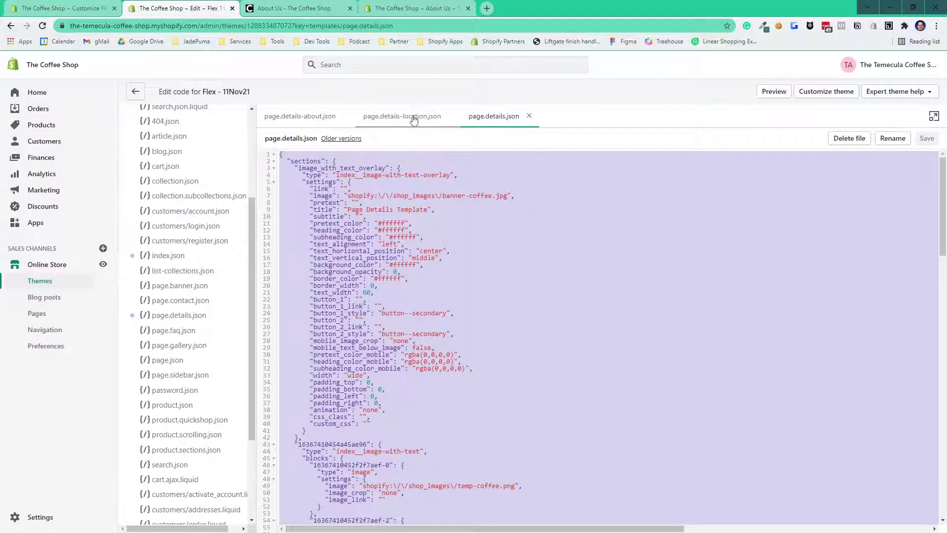
- Replace all the code in page.details-location.json with the code copied from page.details.json
left_click(414, 117)
left_click(321, 206)
key("ctrl+a")
right_click(290, 159)
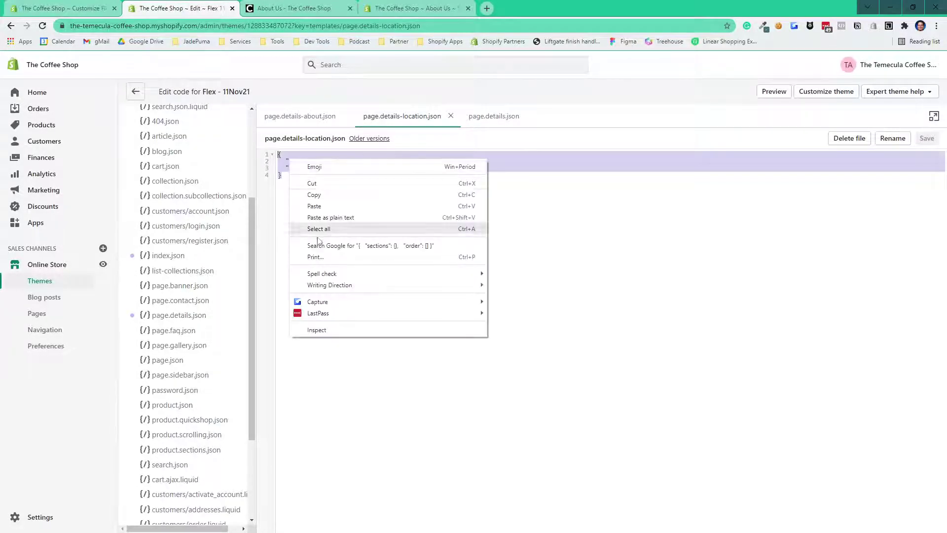
left_click(314, 208)
- Replace all the code in page.details-about.json with the copied code, and save both it and page.details-location.json
left_click(296, 117)
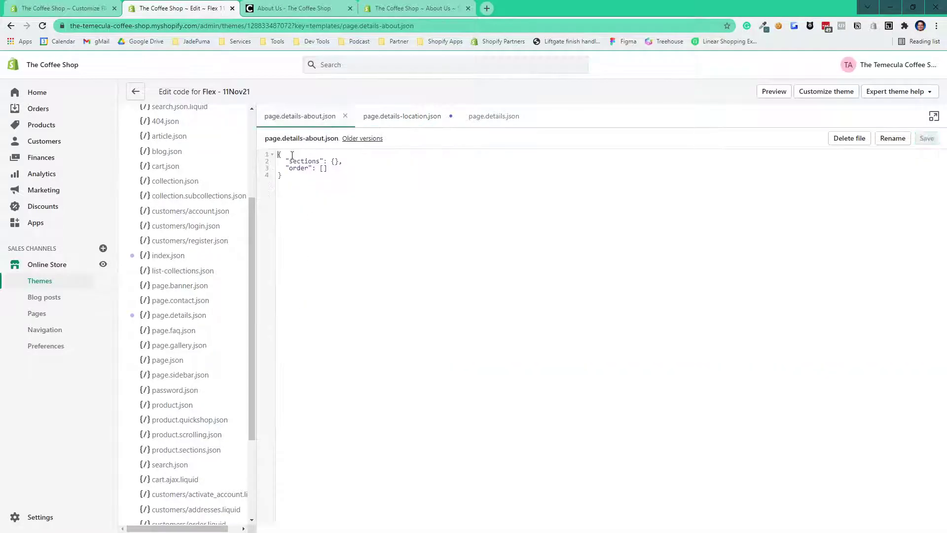
key("ctrl+a")
right_click(307, 157)
left_click(329, 212)
scroll(395, 252, "up", 19)
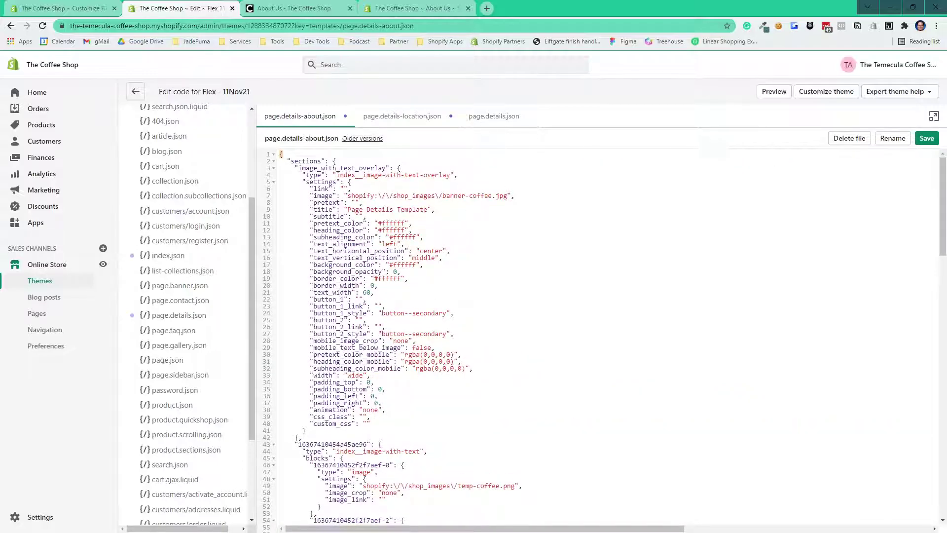
left_click(926, 139)
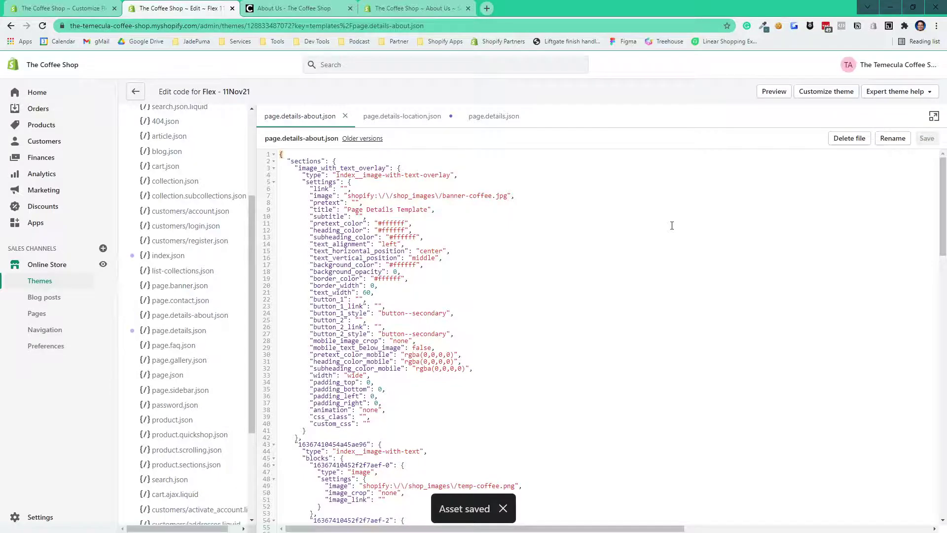
left_click(414, 125)
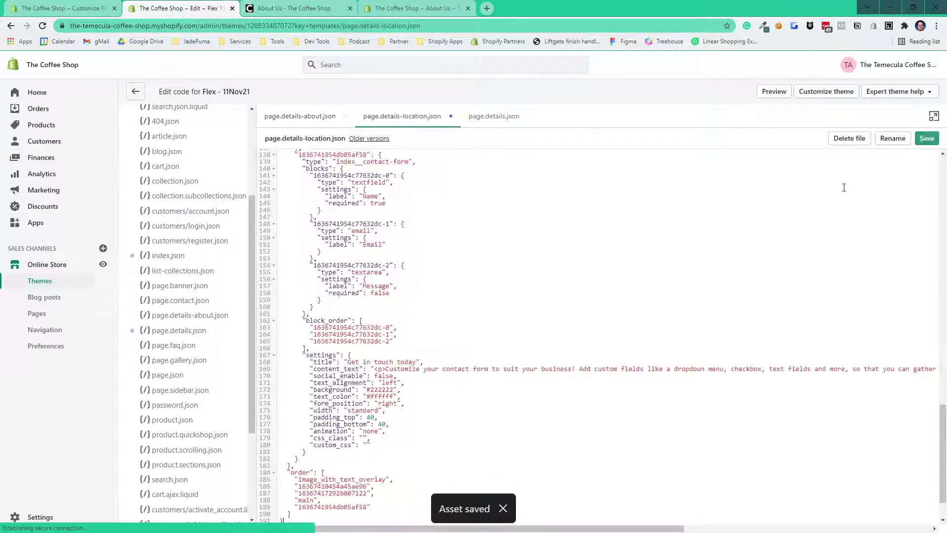
left_click(927, 138)
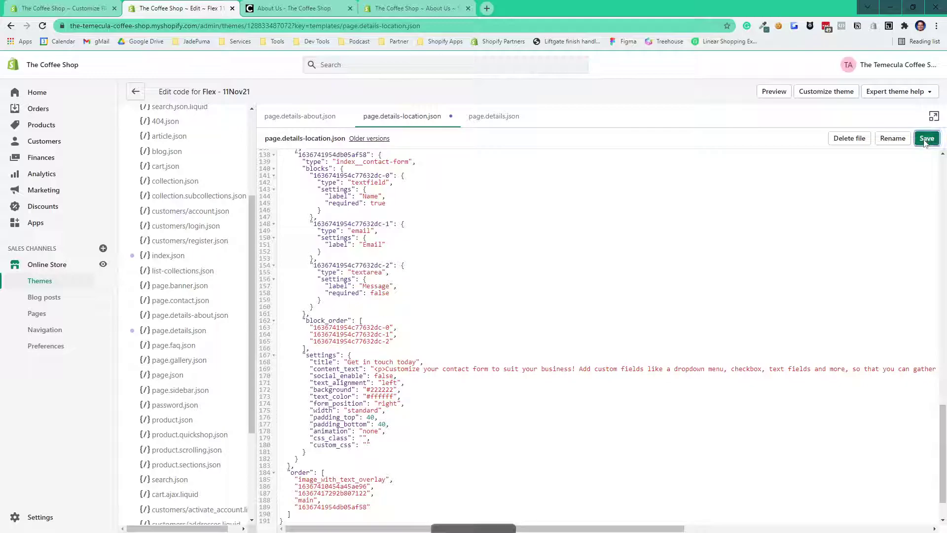
- Assign the details-about theme template to the About Us page and save the page
left_click(423, 9)
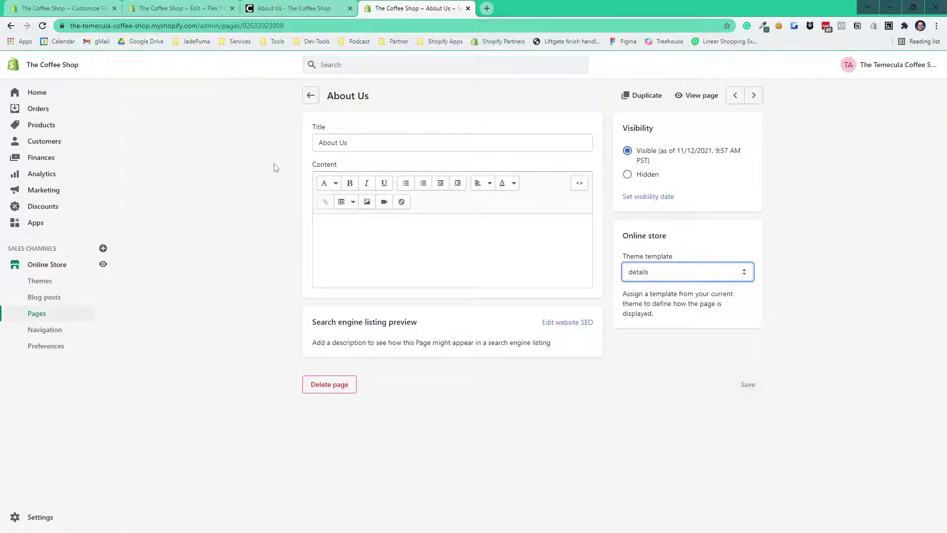
left_click(43, 26)
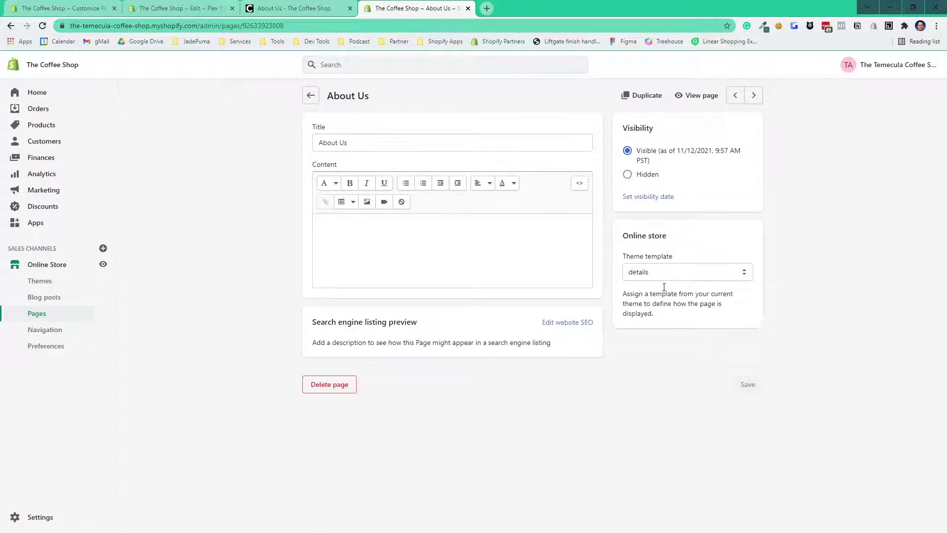
left_click(667, 268)
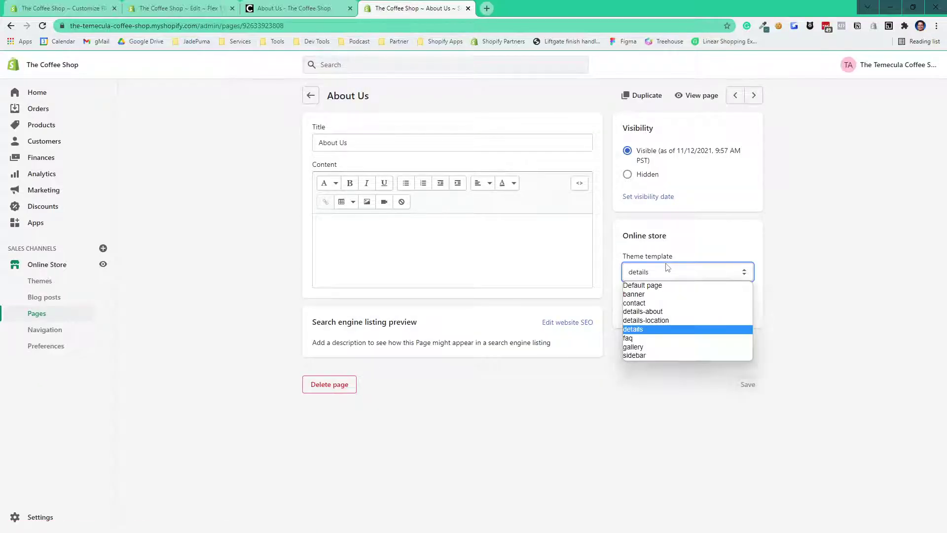
left_click(649, 312)
left_click(743, 387)
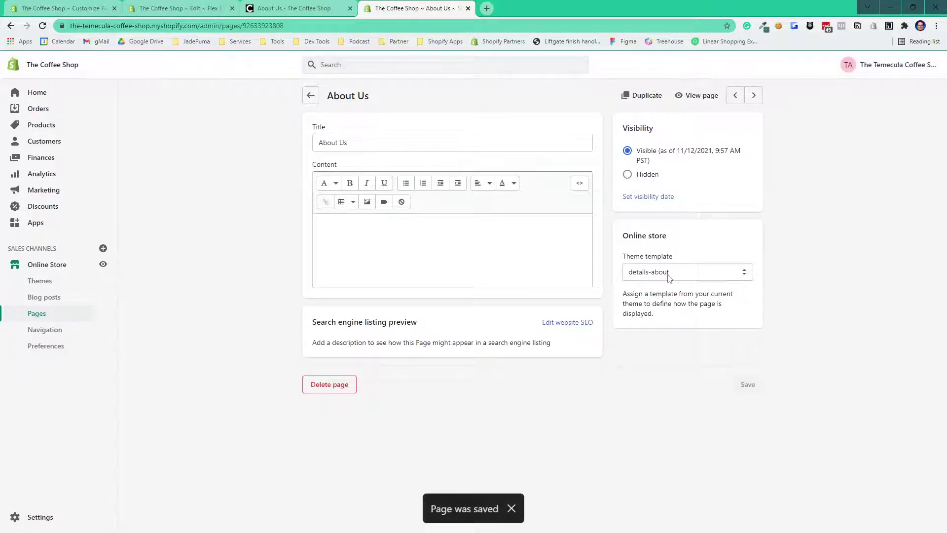
- Assign the details-location theme template to the Location page and save the page
left_click(311, 96)
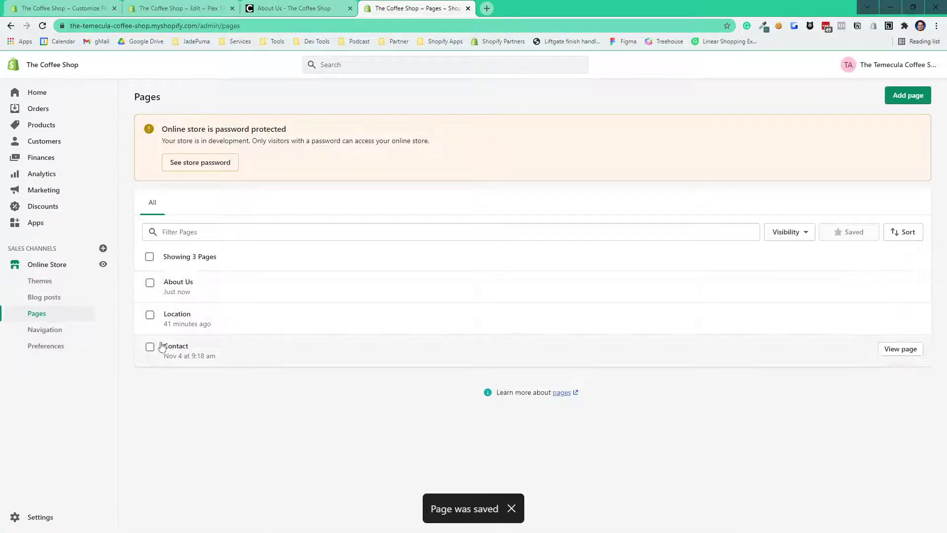
left_click(176, 314)
left_click(654, 274)
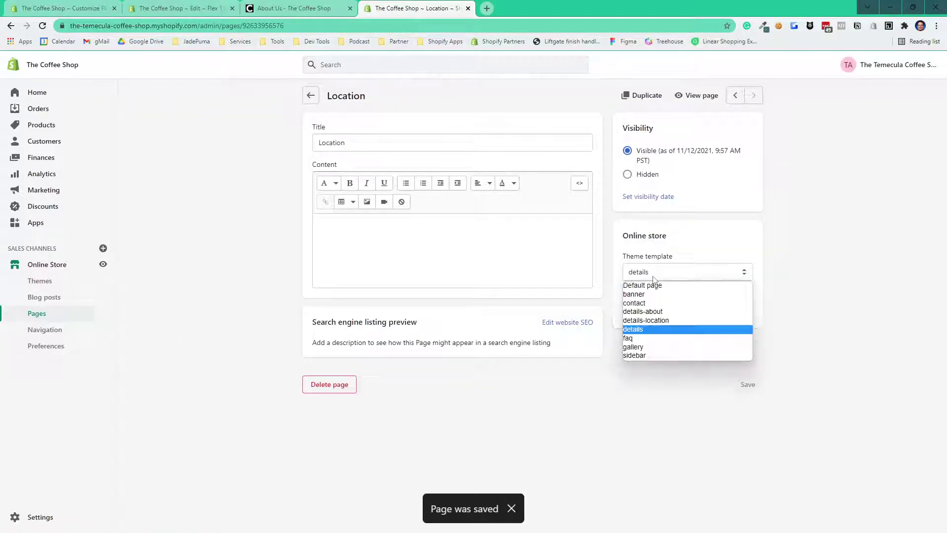
left_click(654, 321)
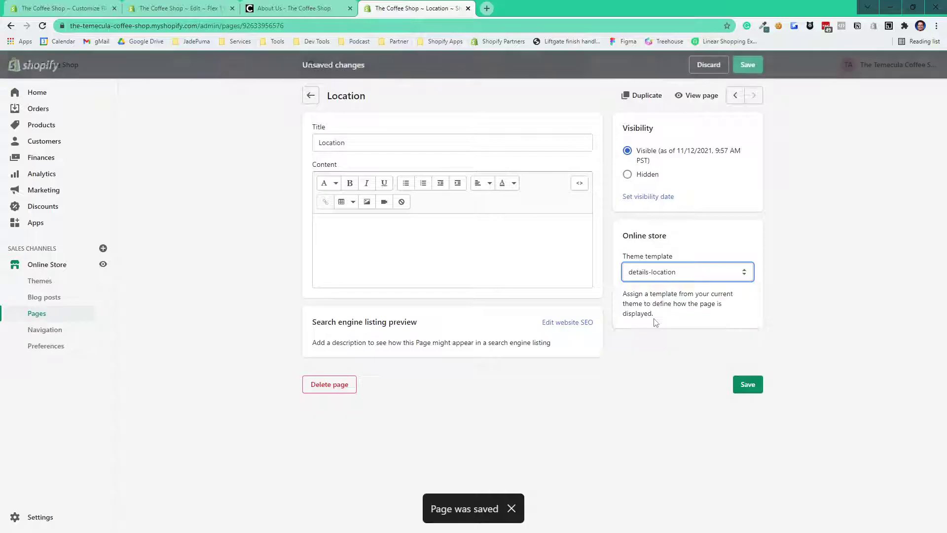
left_click(750, 385)
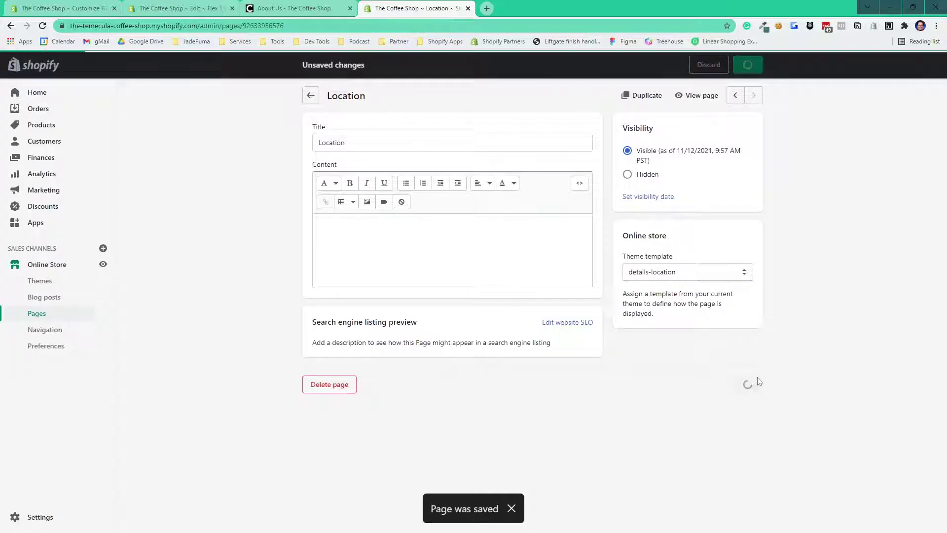
- Reload the storefront's About Us page and compare its banner, content blocks and contact form with those of the Location page
left_click(296, 8)
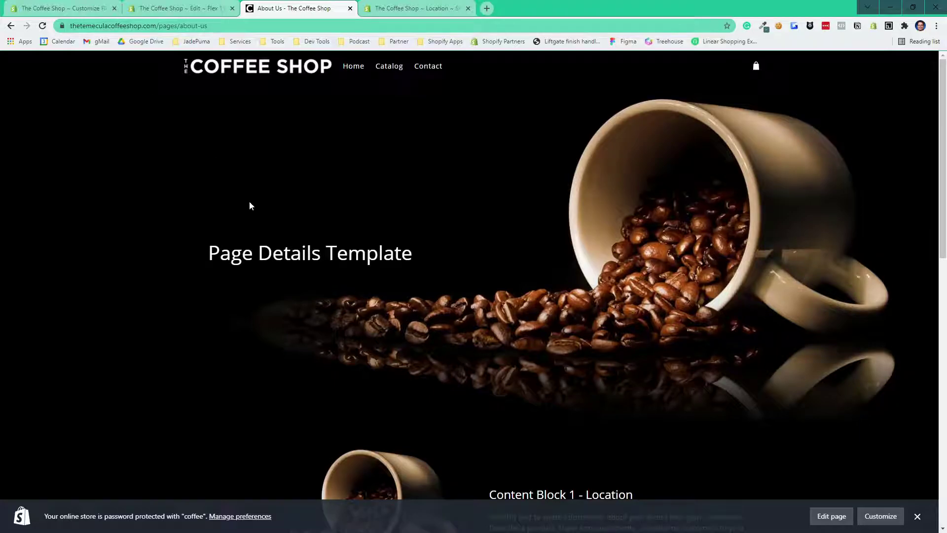
left_click(43, 27)
scroll(362, 291, "down", 8)
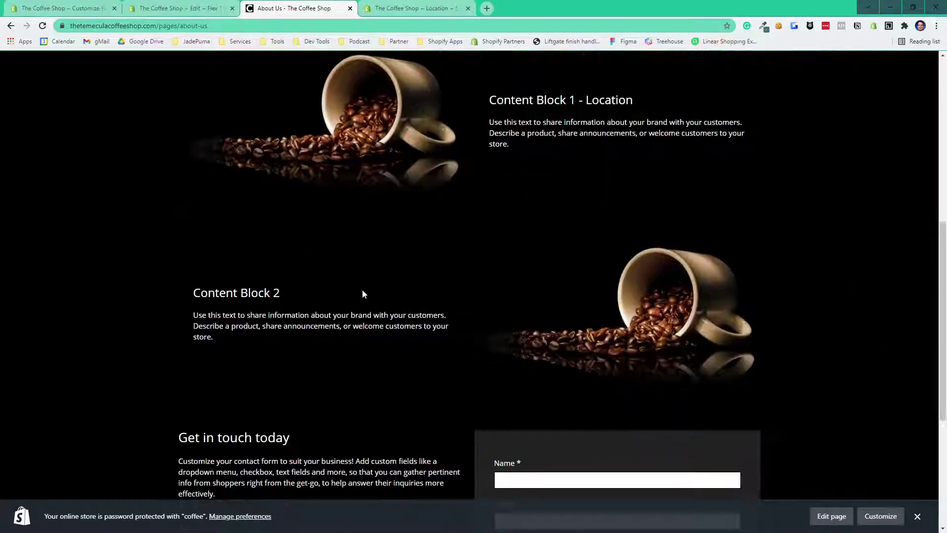
scroll(362, 289, "up", 8)
scroll(377, 298, "down", 10)
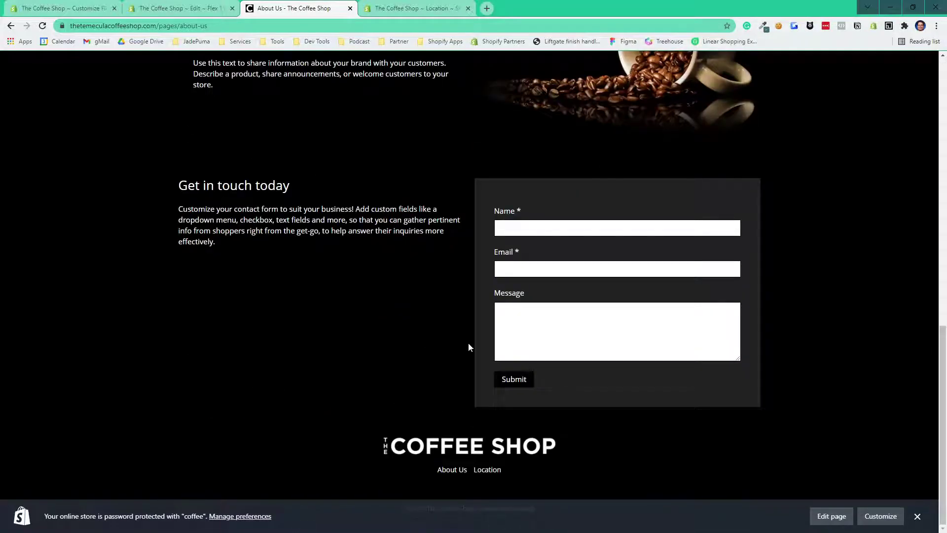
scroll(463, 351, "up", 10)
scroll(549, 303, "down", 10)
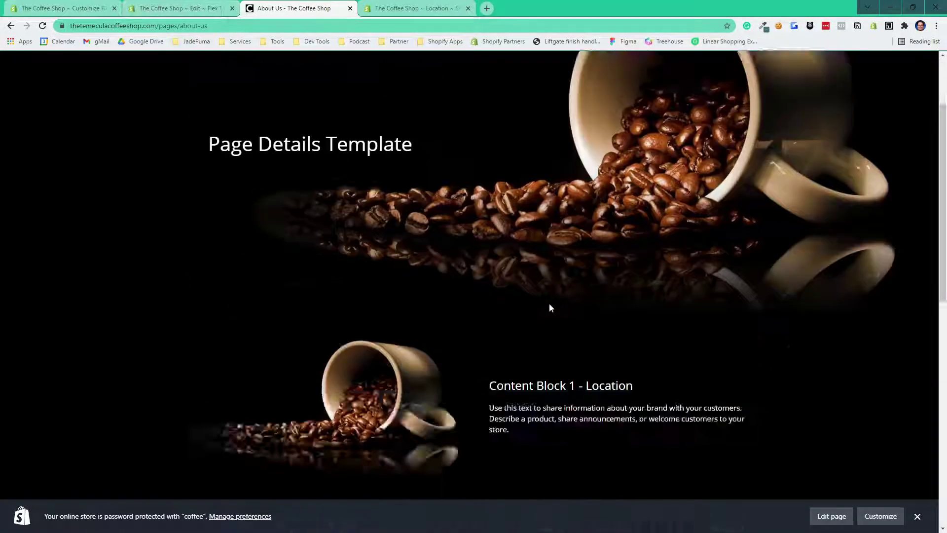
left_click(487, 470)
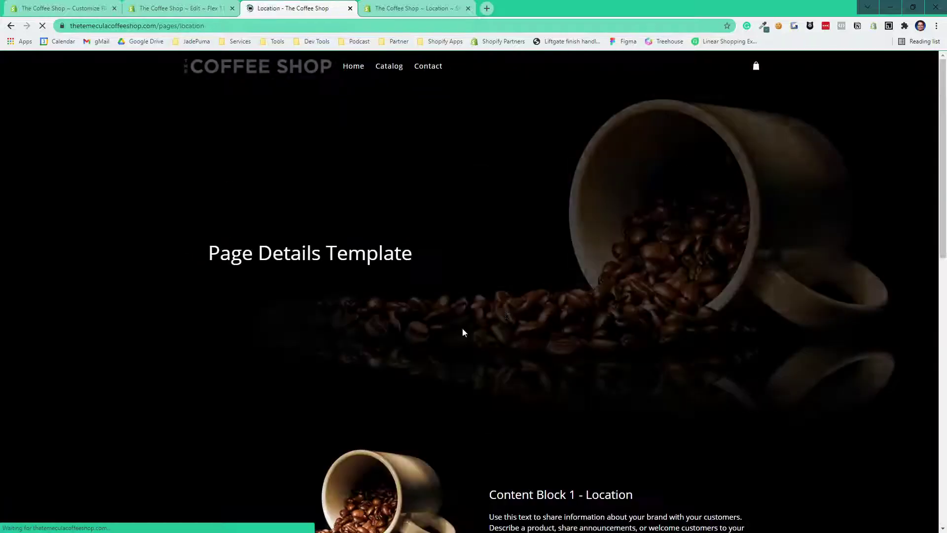
scroll(490, 381, "down", 12)
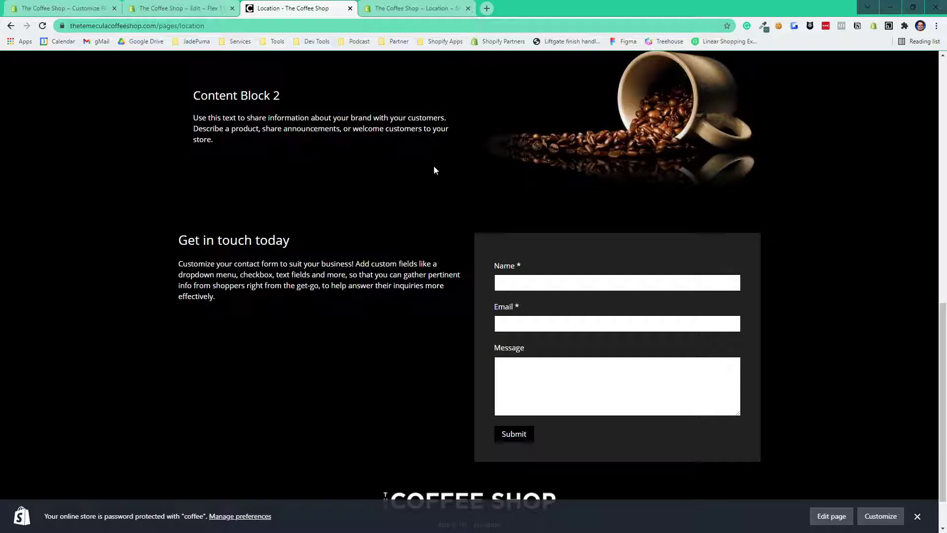
scroll(430, 178, "up", 12)
scroll(573, 457, "down", 7)
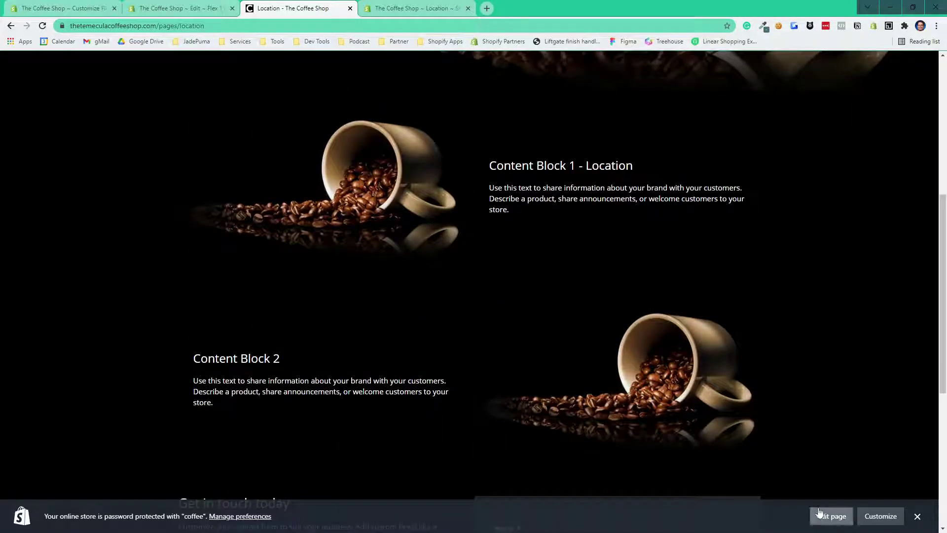
- Open the Location page in the theme customizer and remove the Contact section from the details-location template
left_click(827, 517)
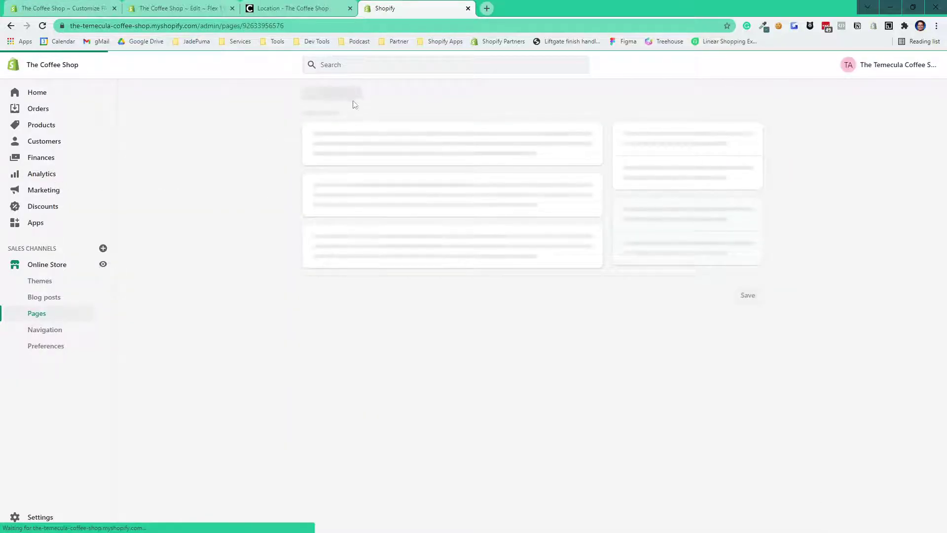
left_click(318, 14)
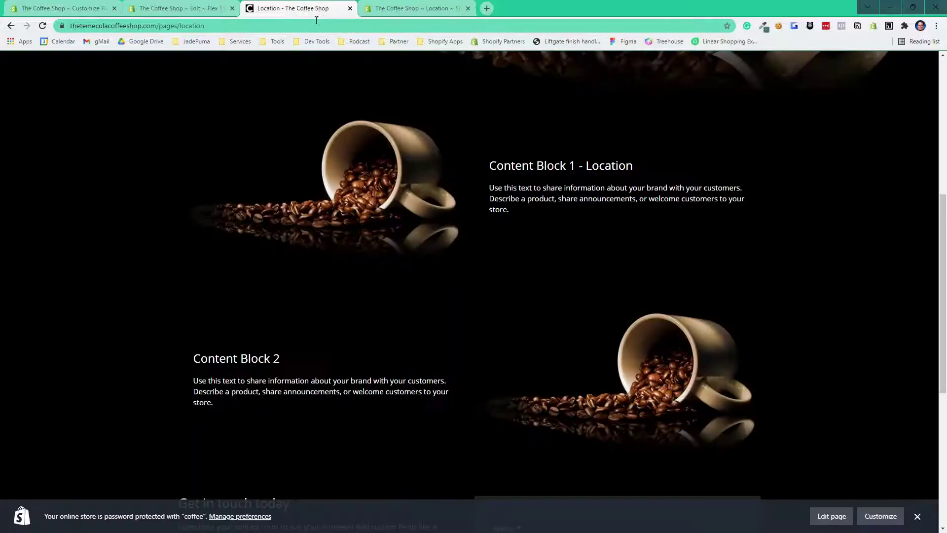
left_click(872, 522)
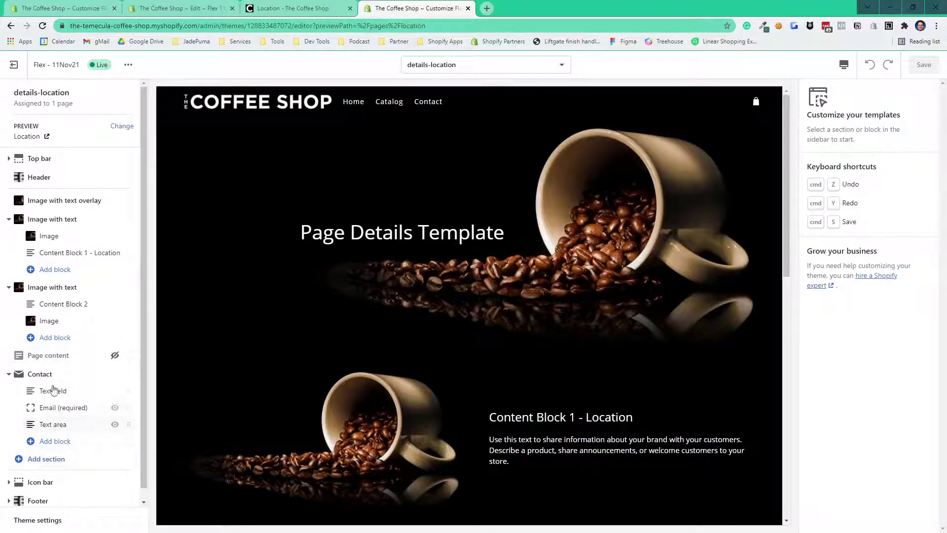
left_click(44, 376)
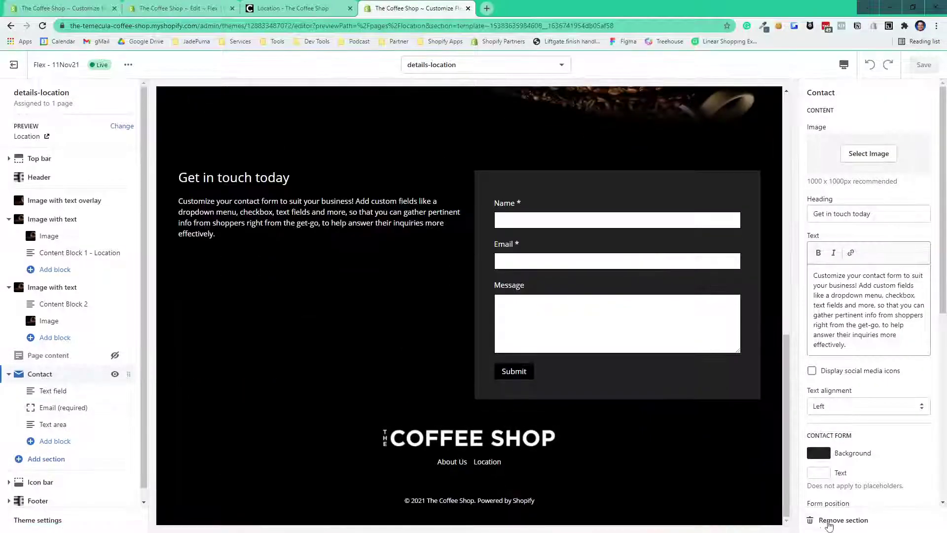
left_click(839, 521)
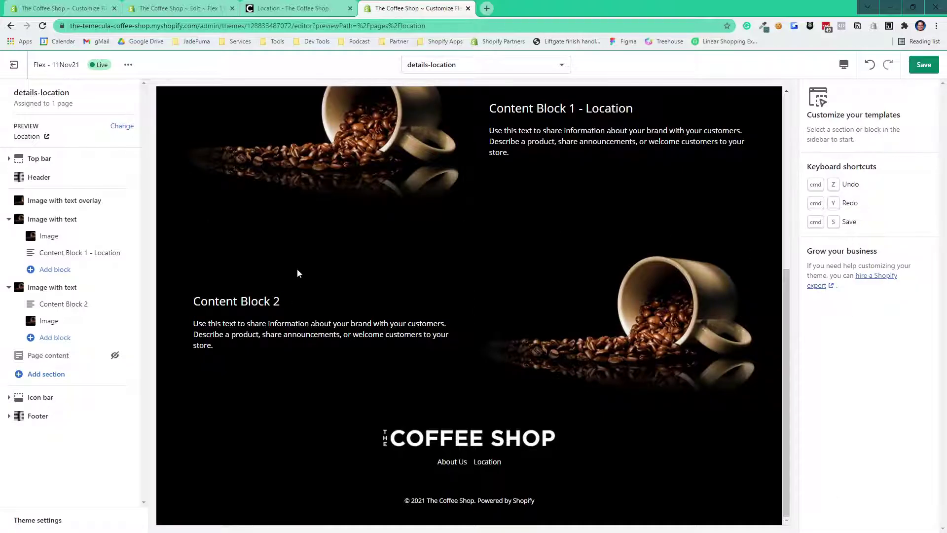
- Set the heading of the details-location template's Image with text overlay section to "Location" and save the changes
scroll(219, 323, "up", 5)
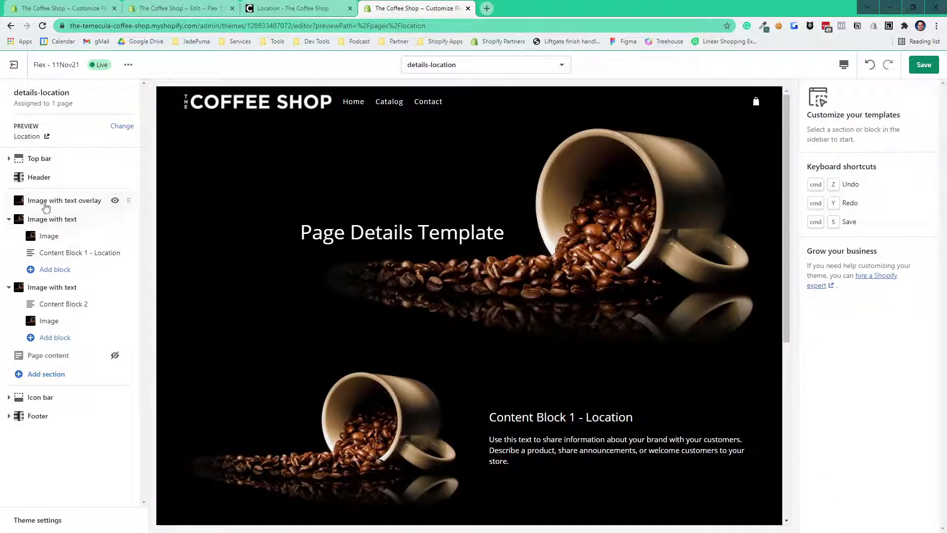
left_click(43, 202)
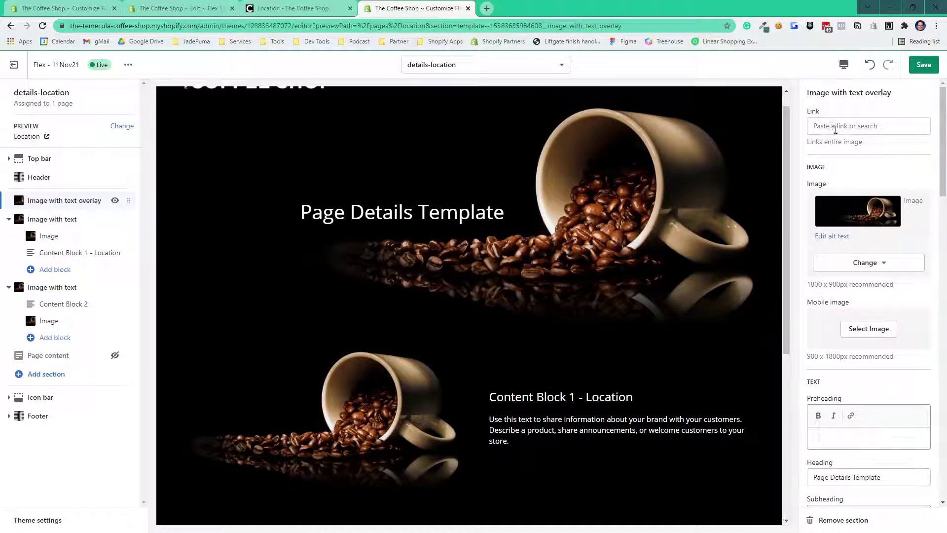
scroll(869, 395, "down", 3)
left_click_drag(882, 346, 786, 337)
type("Location")
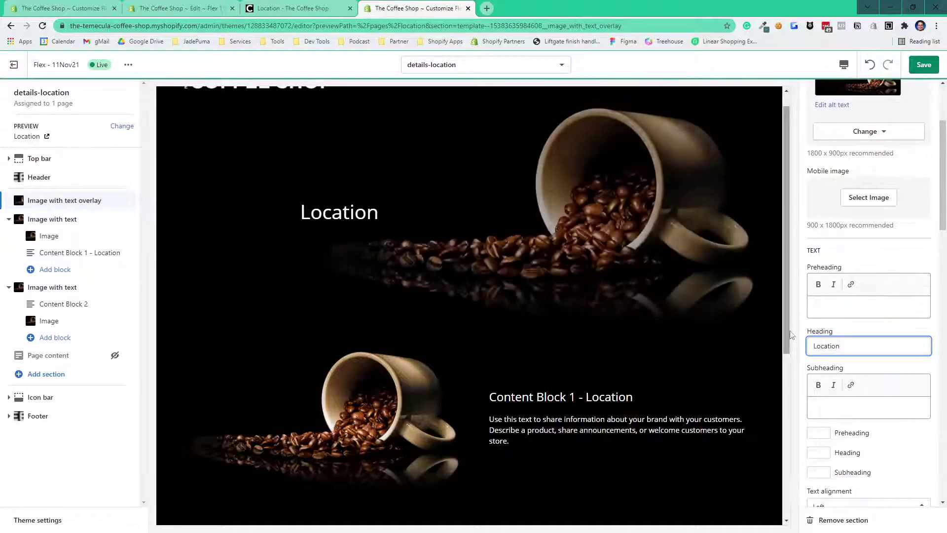
left_click(925, 64)
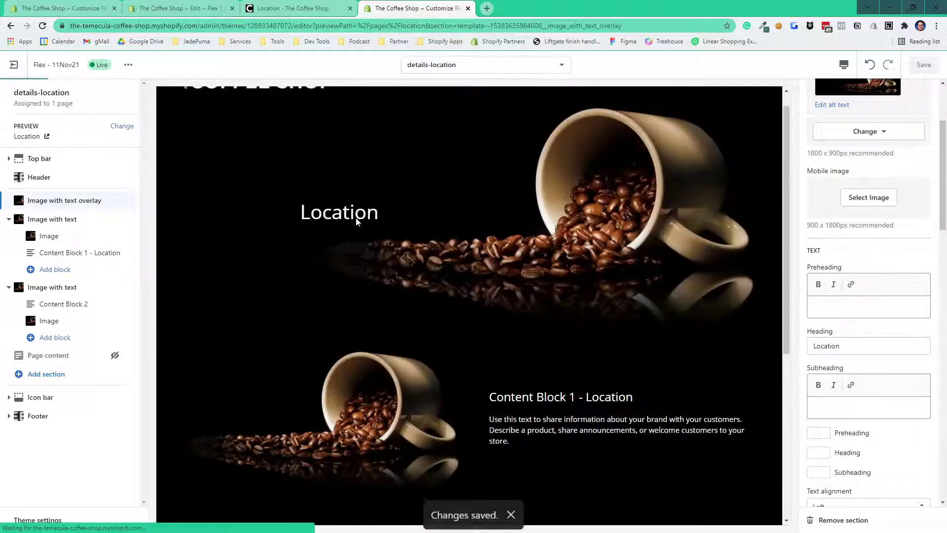
- In the About Us page's details-about template, set the Image with text overlay heading to "About Us" and subheading to "Meet the team"
scroll(517, 343, "down", 5)
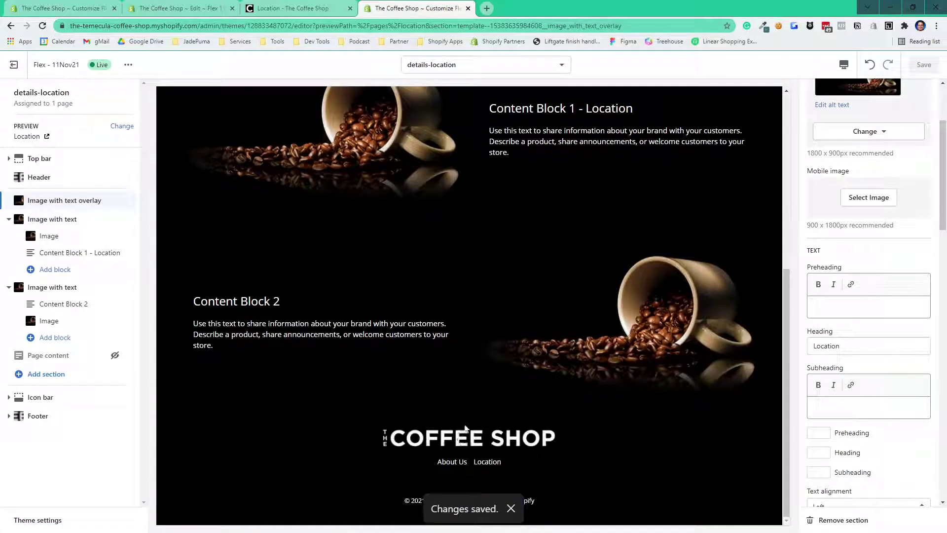
left_click(446, 464)
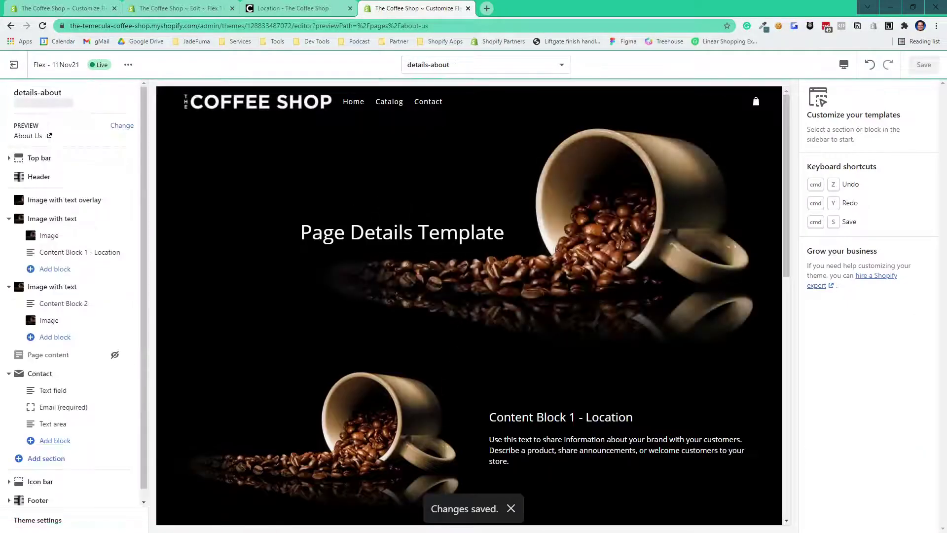
left_click(49, 200)
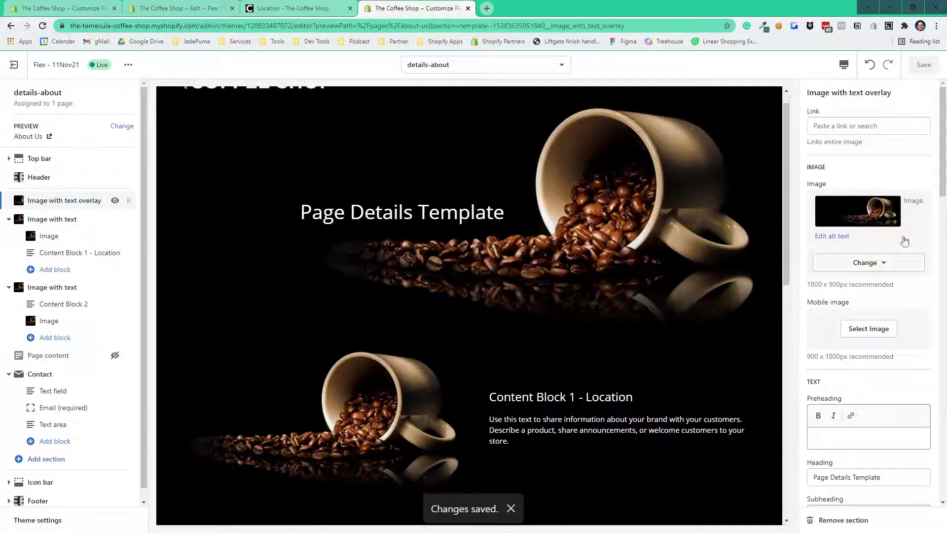
scroll(878, 409, "down", 4)
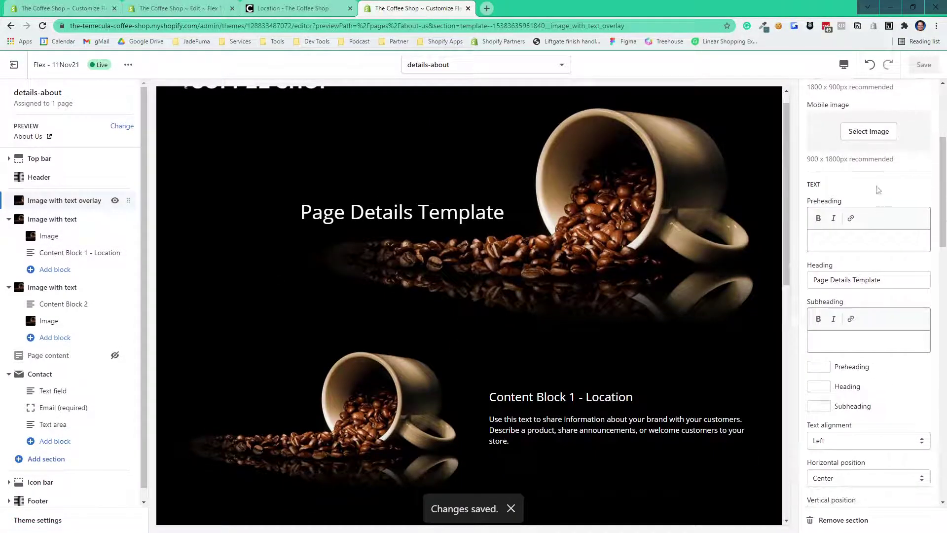
scroll(903, 378, "down", 1)
scroll(898, 382, "up", 5)
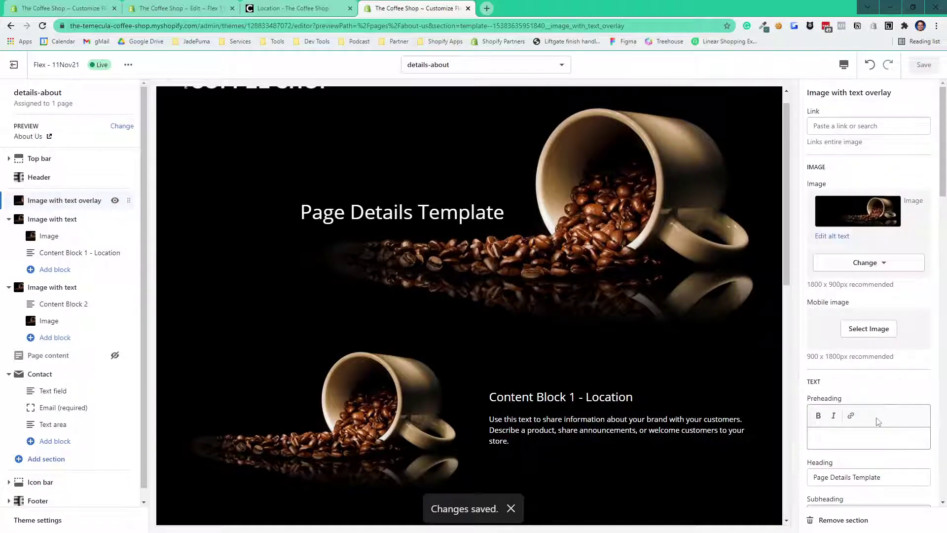
scroll(889, 395, "down", 3)
left_click_drag(893, 346, 747, 335)
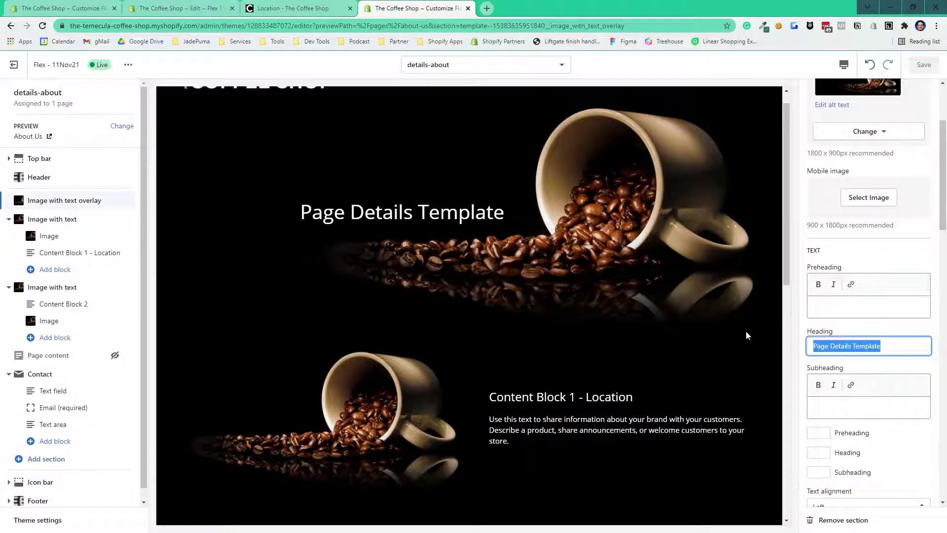
type("About Us")
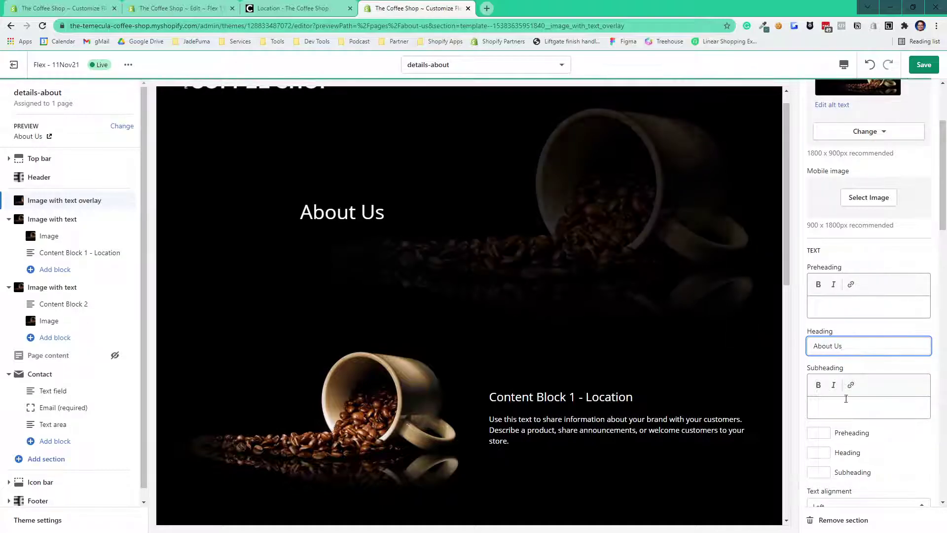
left_click(843, 410)
type("Meet the team")
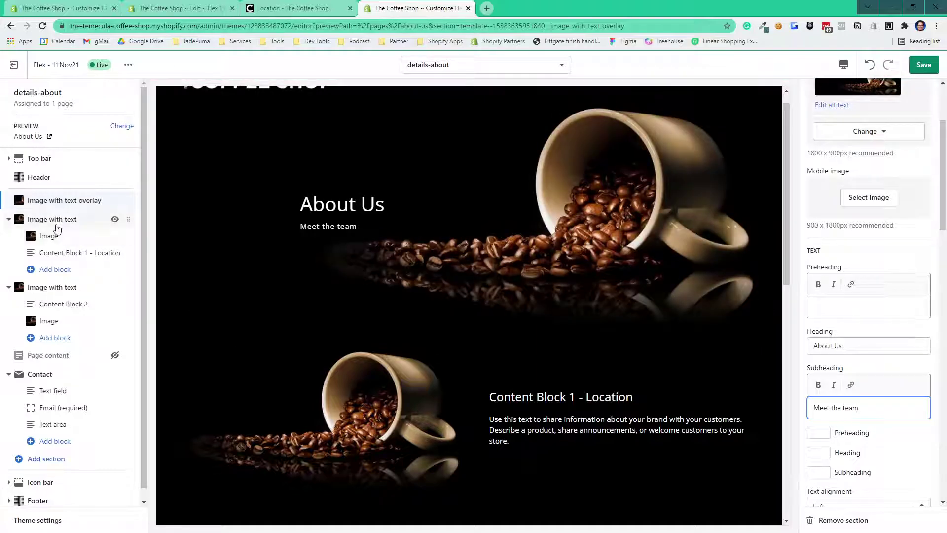
- Remove both Image with text sections from the details-about template and save the changes
left_click(55, 222)
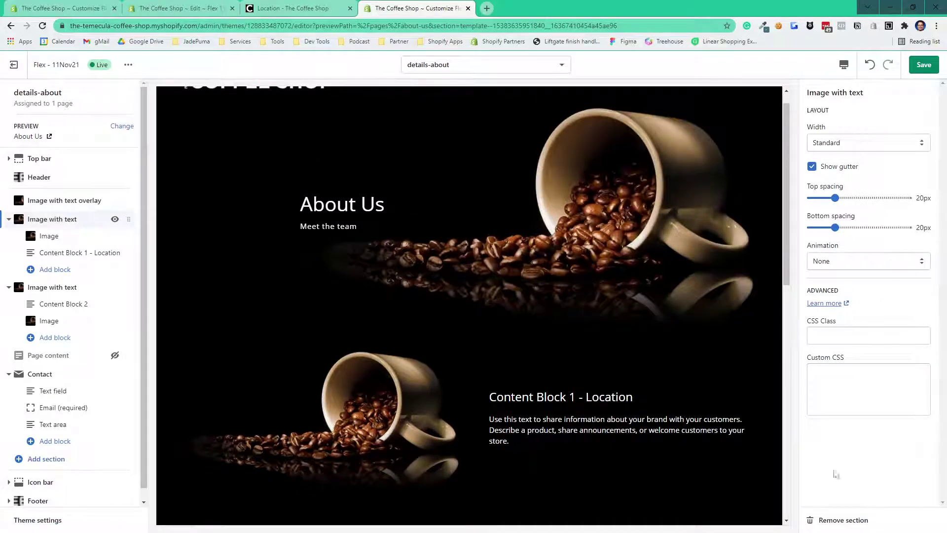
left_click(836, 522)
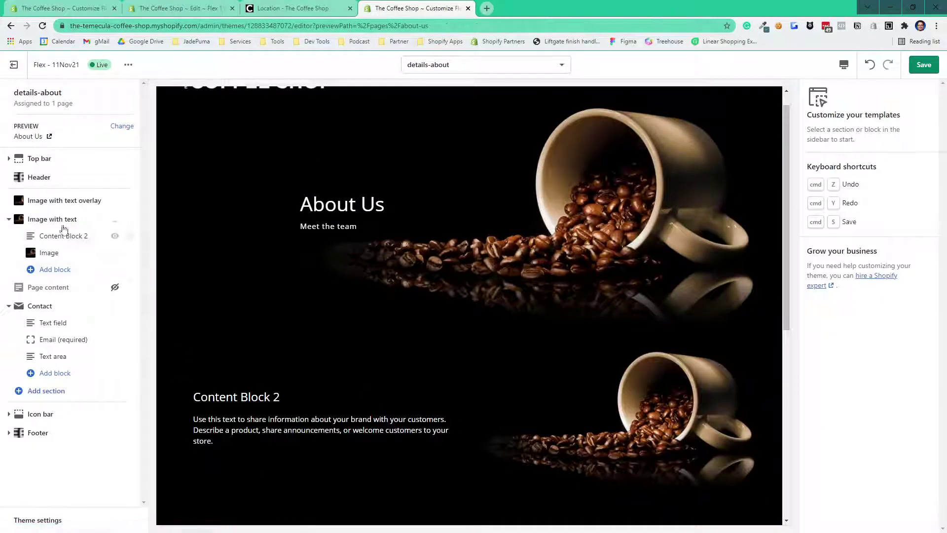
left_click(52, 224)
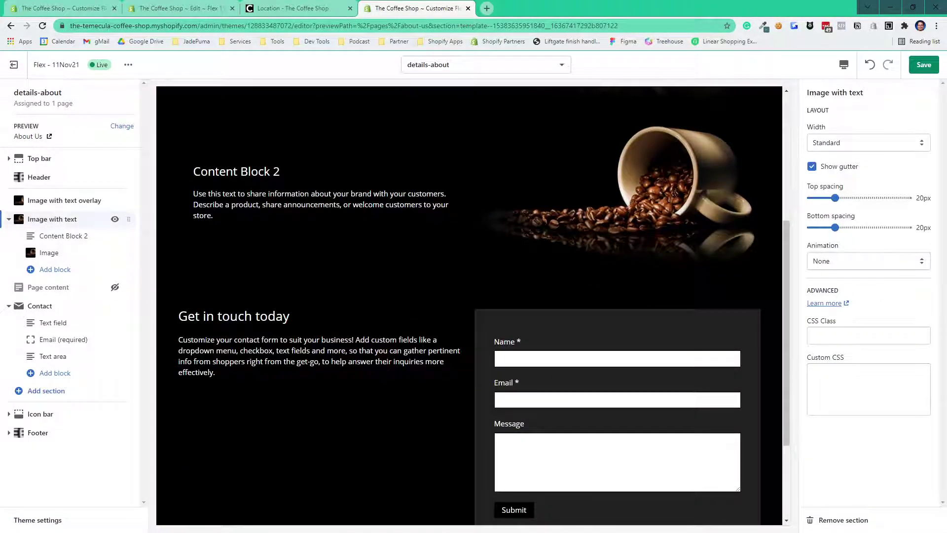
left_click(835, 522)
left_click(924, 64)
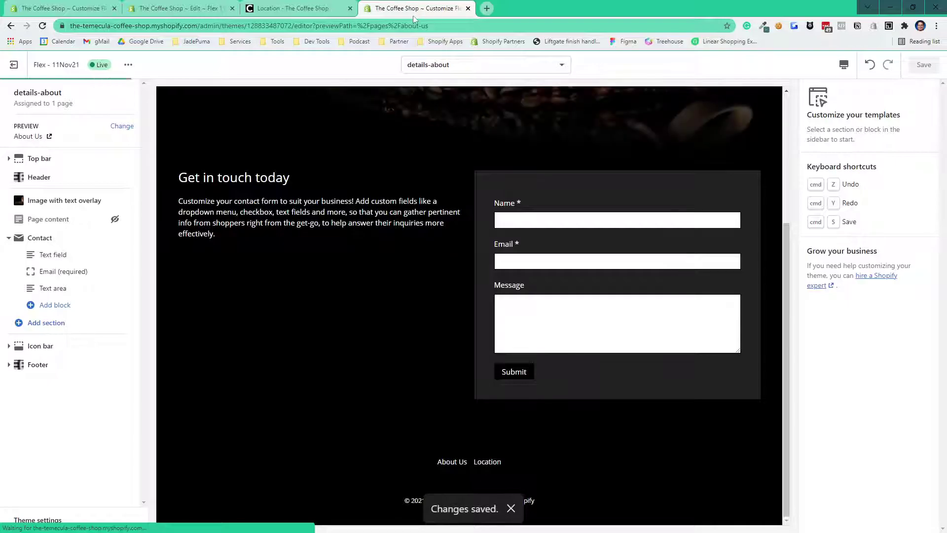
- Reload the storefront's Location page and review its banner and content blocks, comparing them with the banner and contact form on the About Us page
left_click(306, 10)
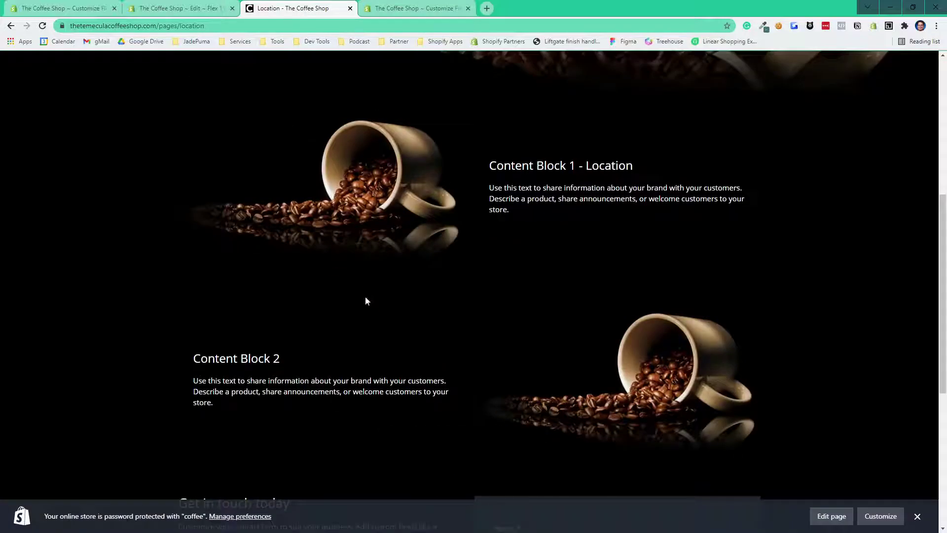
left_click(43, 26)
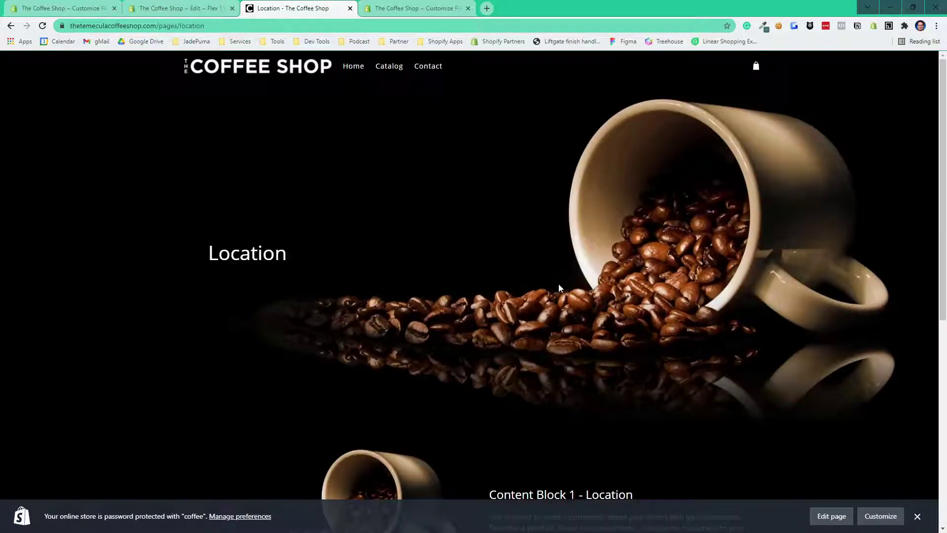
scroll(558, 288, "down", 8)
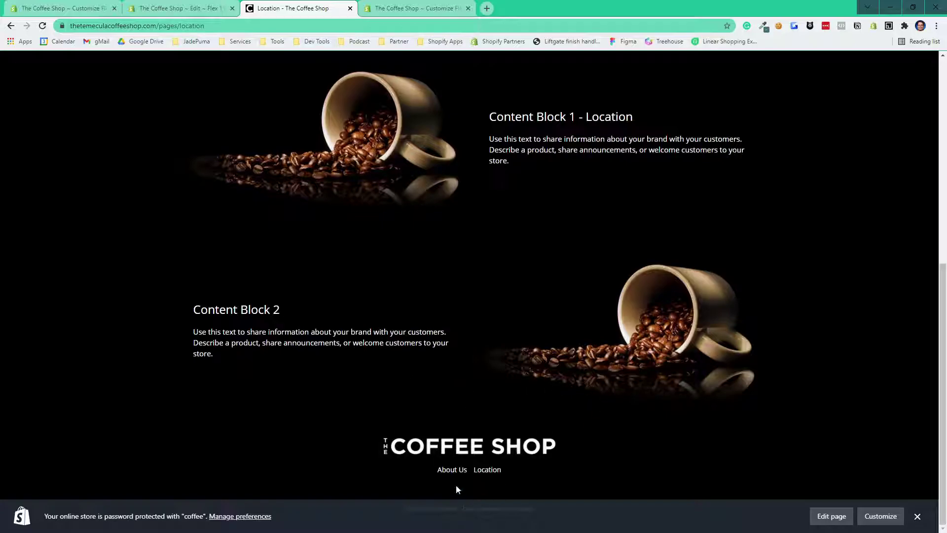
left_click(453, 471)
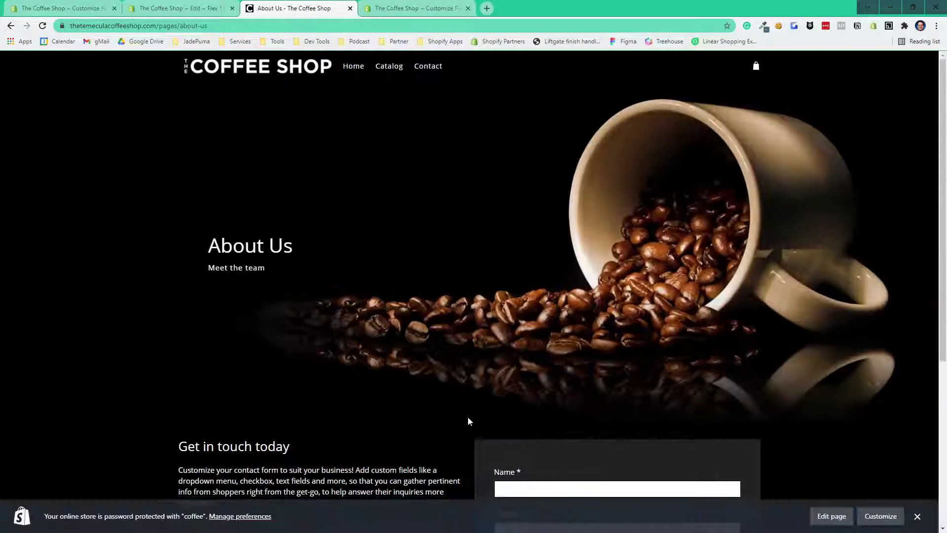
scroll(542, 340, "down", 4)
scroll(245, 85, "up", 4)
scroll(350, 263, "down", 4)
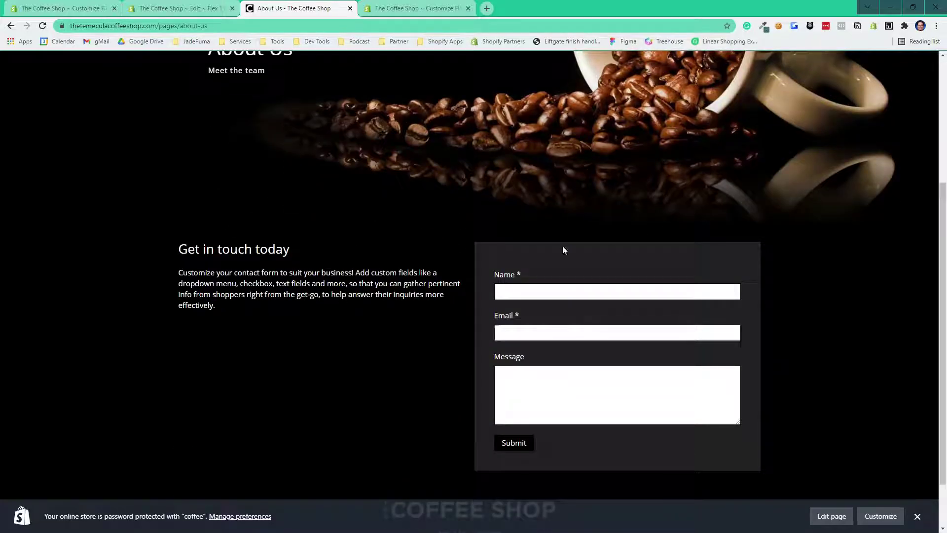
scroll(570, 296, "down", 2)
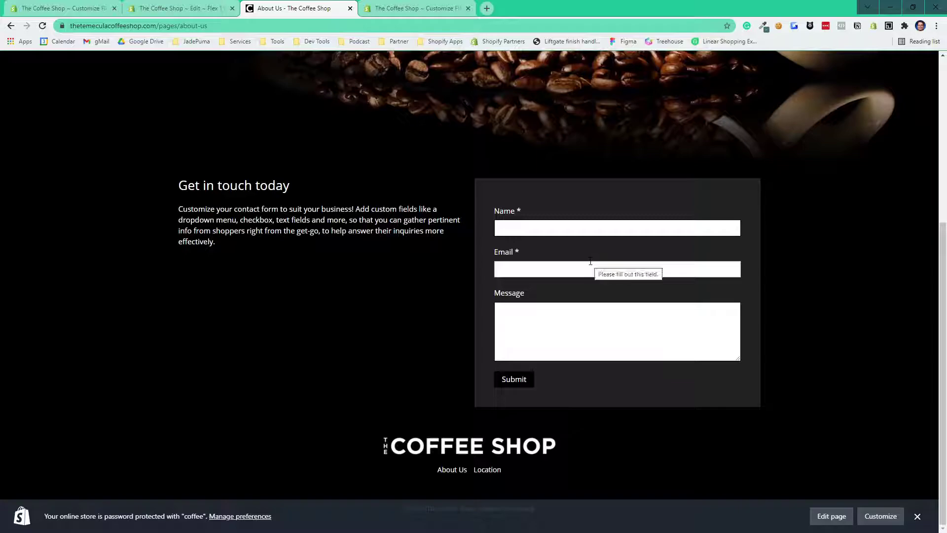